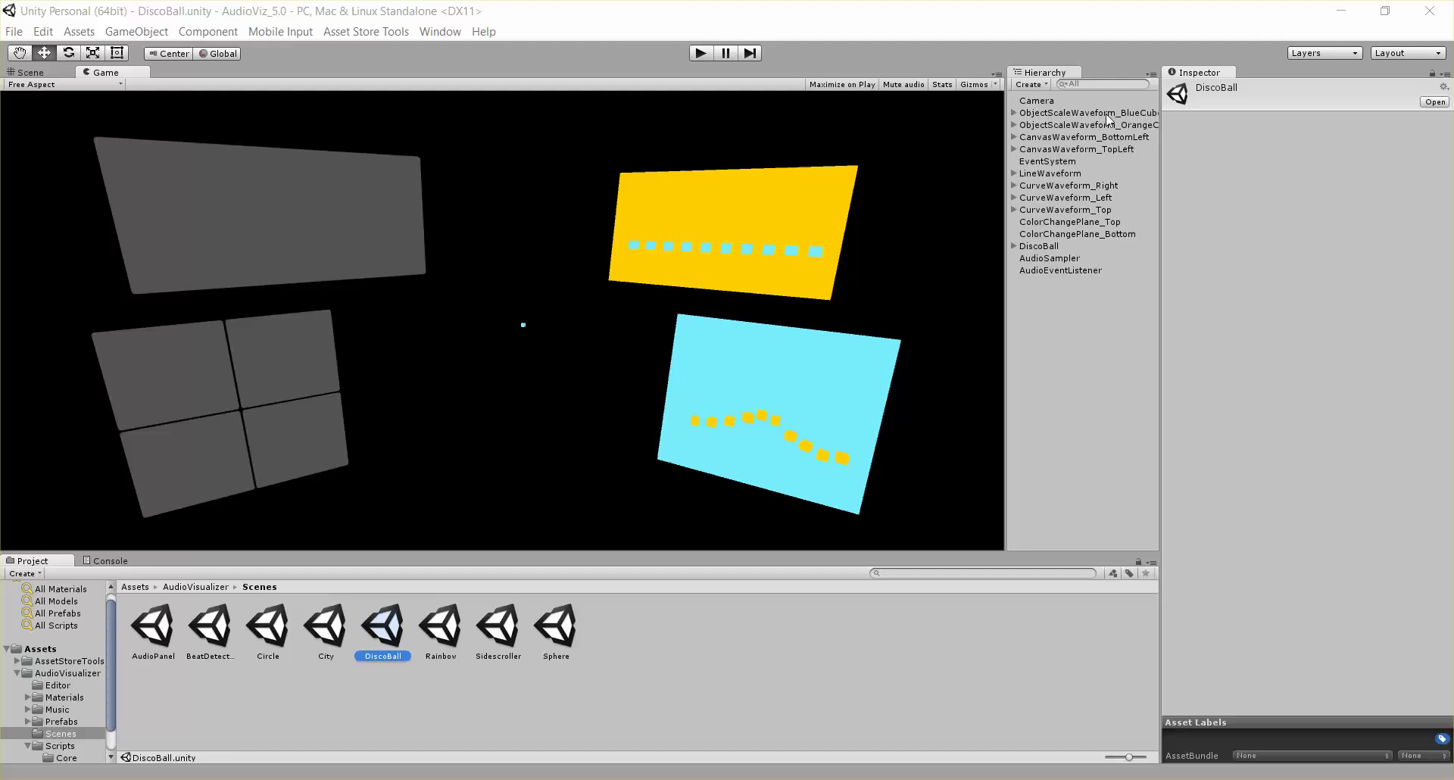
# Locate the DiscoBall scene in the AudioVisualizer Scenes folder and preview the open scene in play mode, stopping it when finished
pyautogui.click(1055, 114)
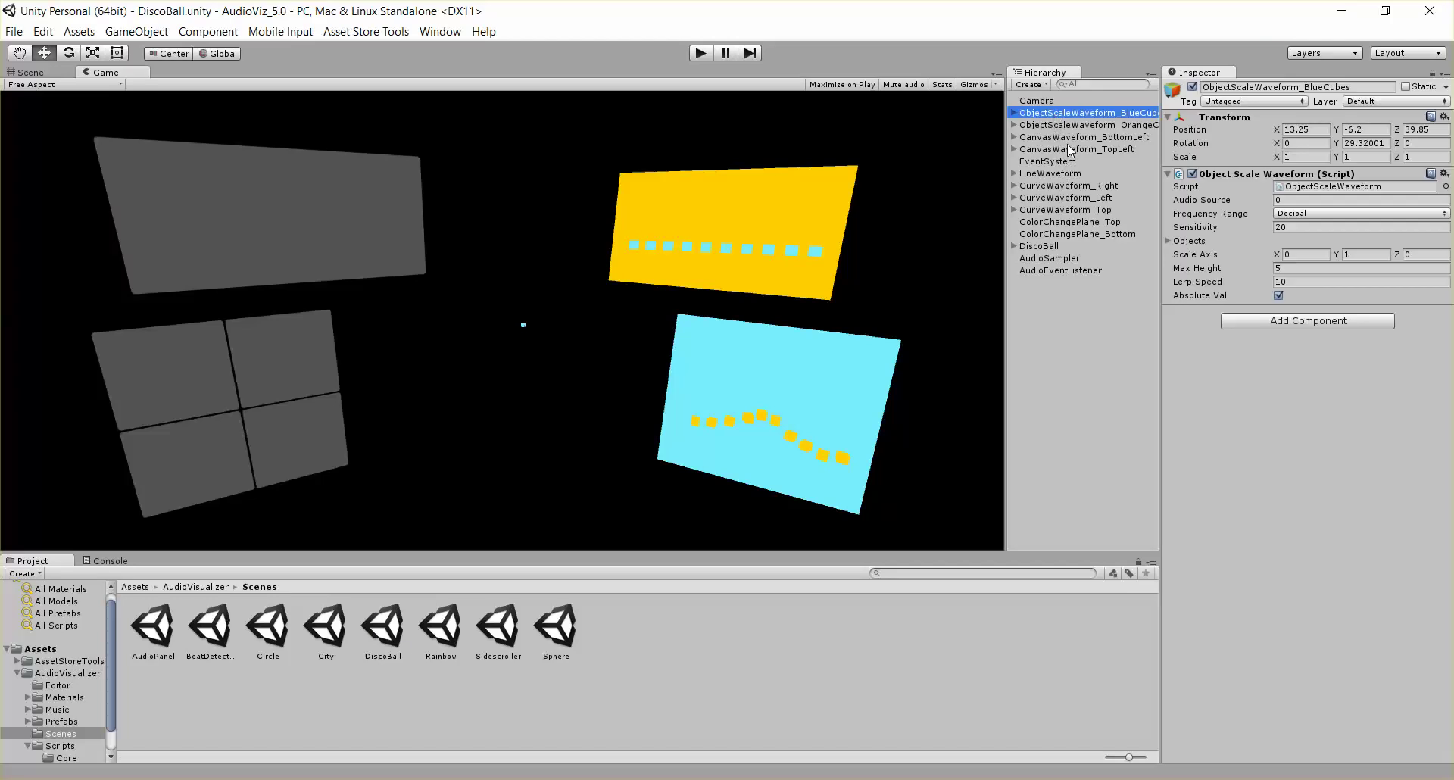
pyautogui.click(60, 673)
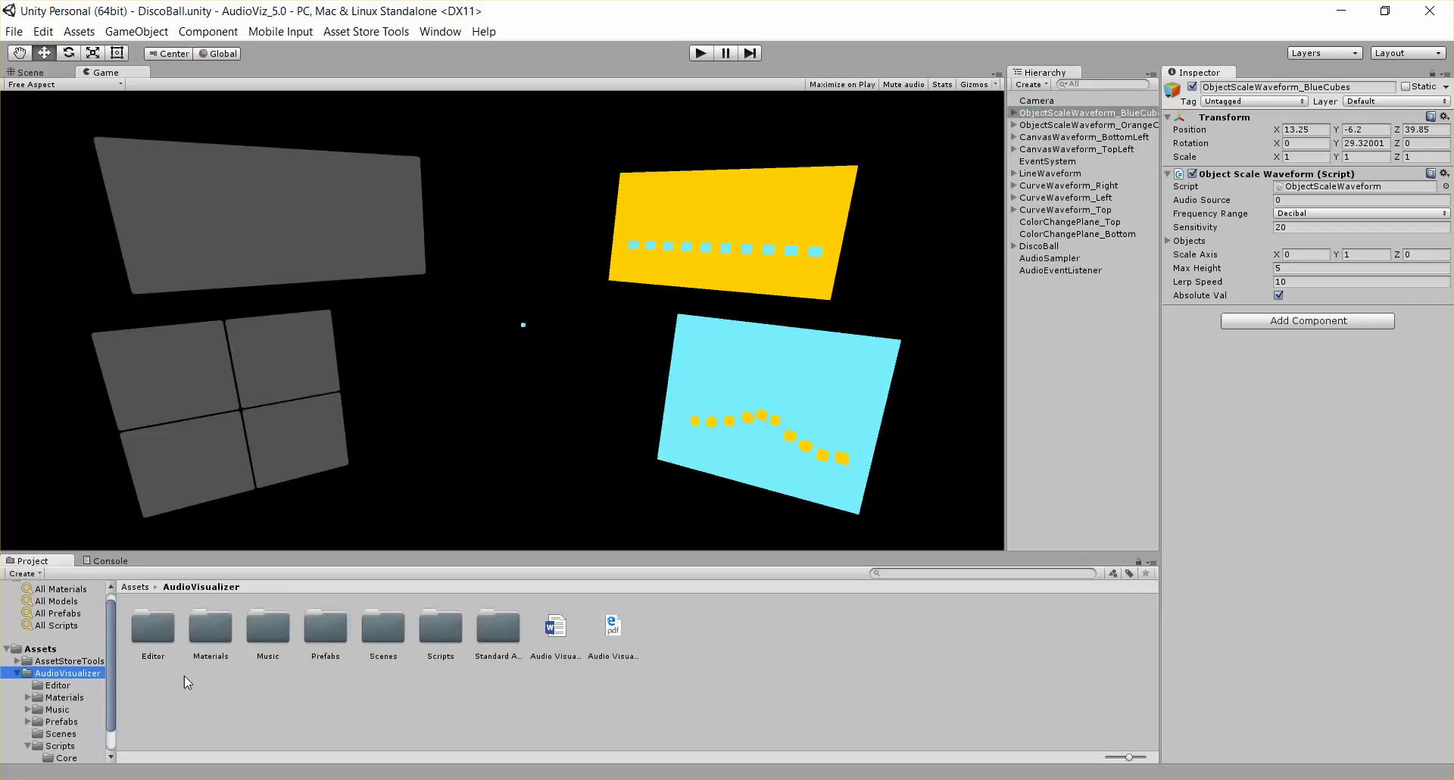
pyautogui.doubleClick(384, 633)
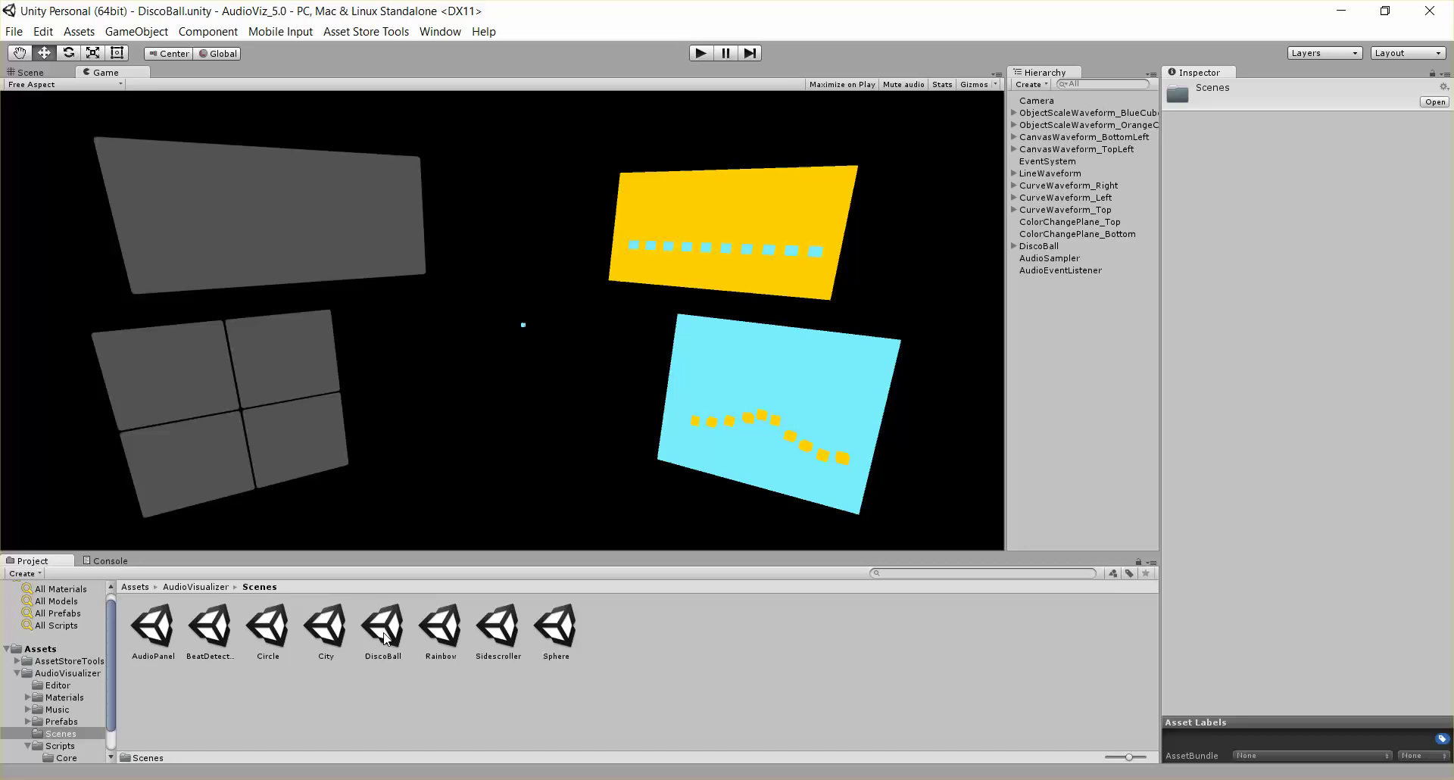
pyautogui.click(385, 637)
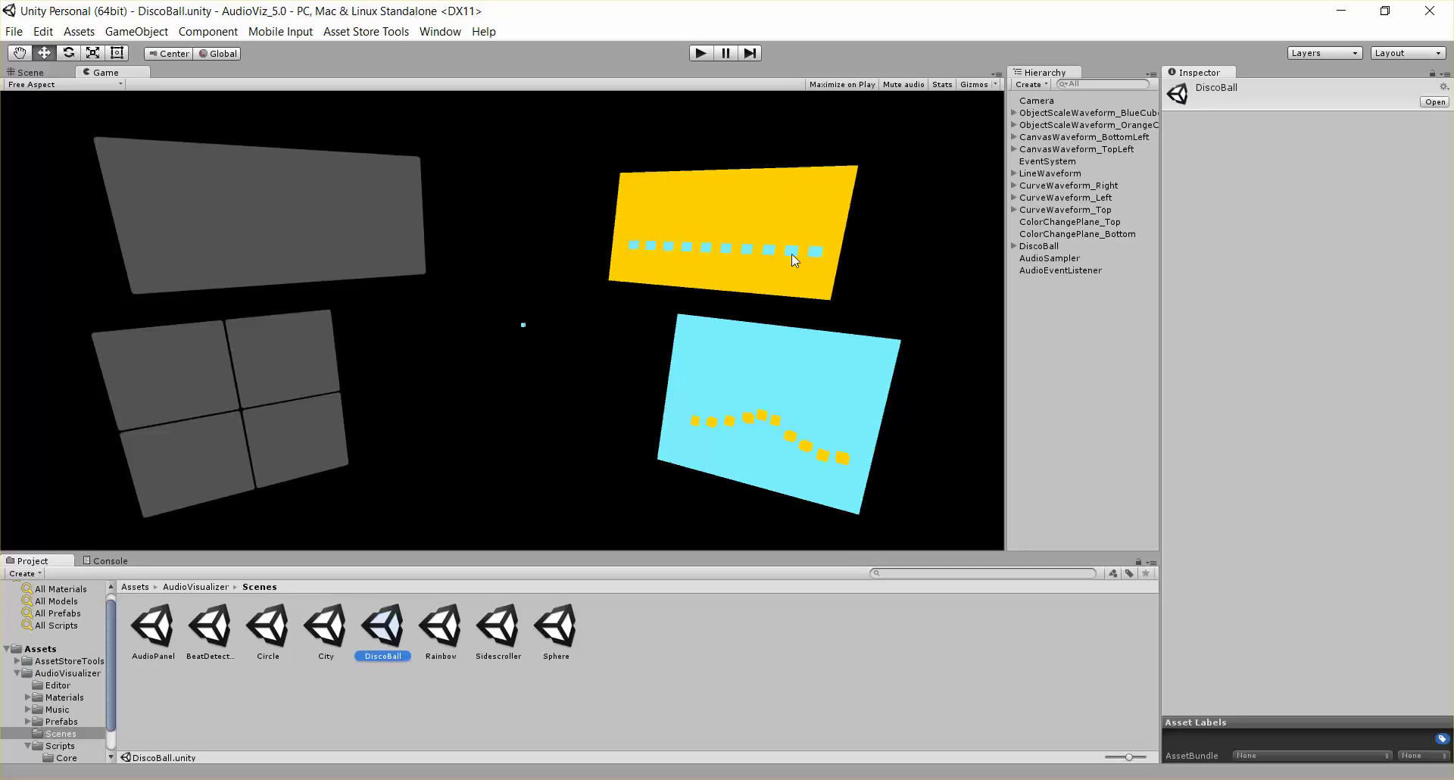
pyautogui.click(697, 55)
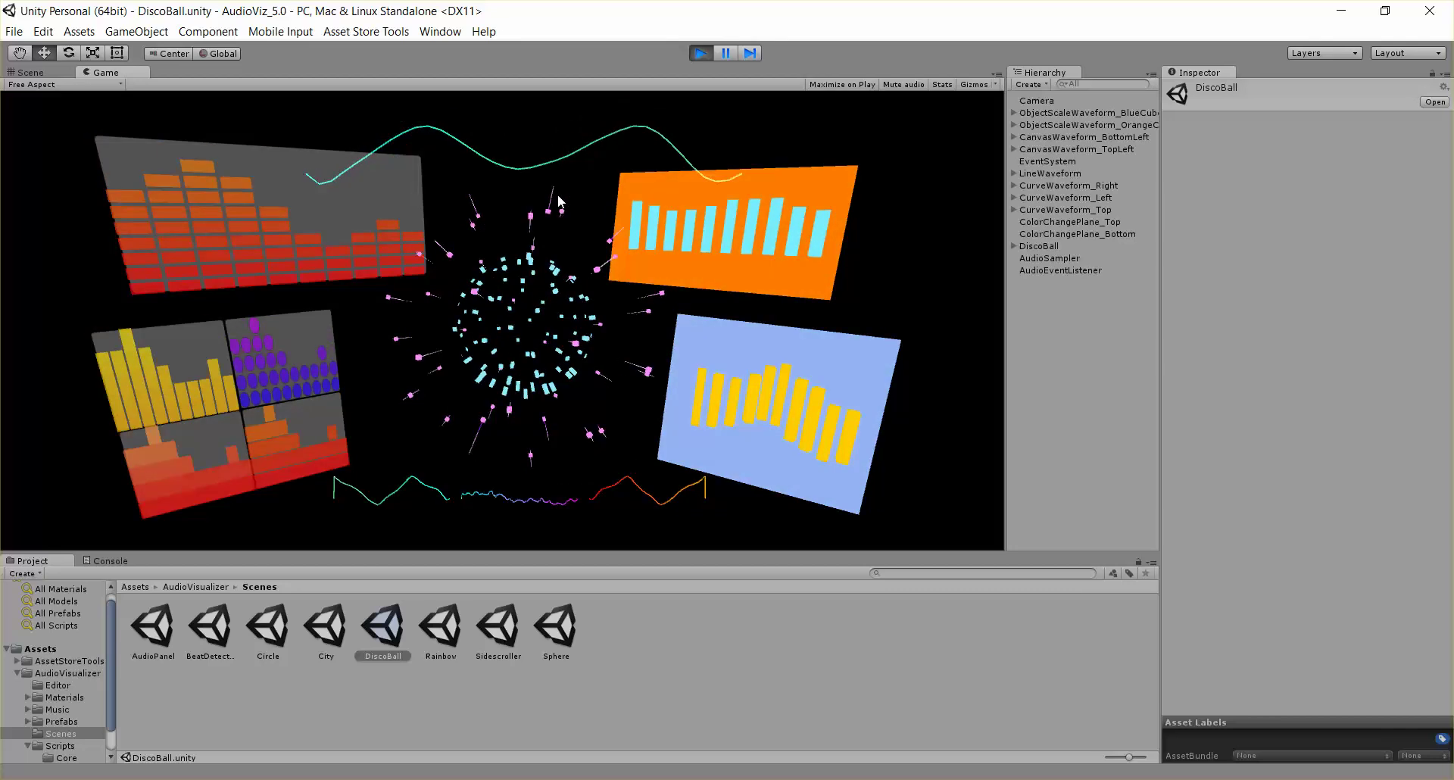
pyautogui.click(699, 53)
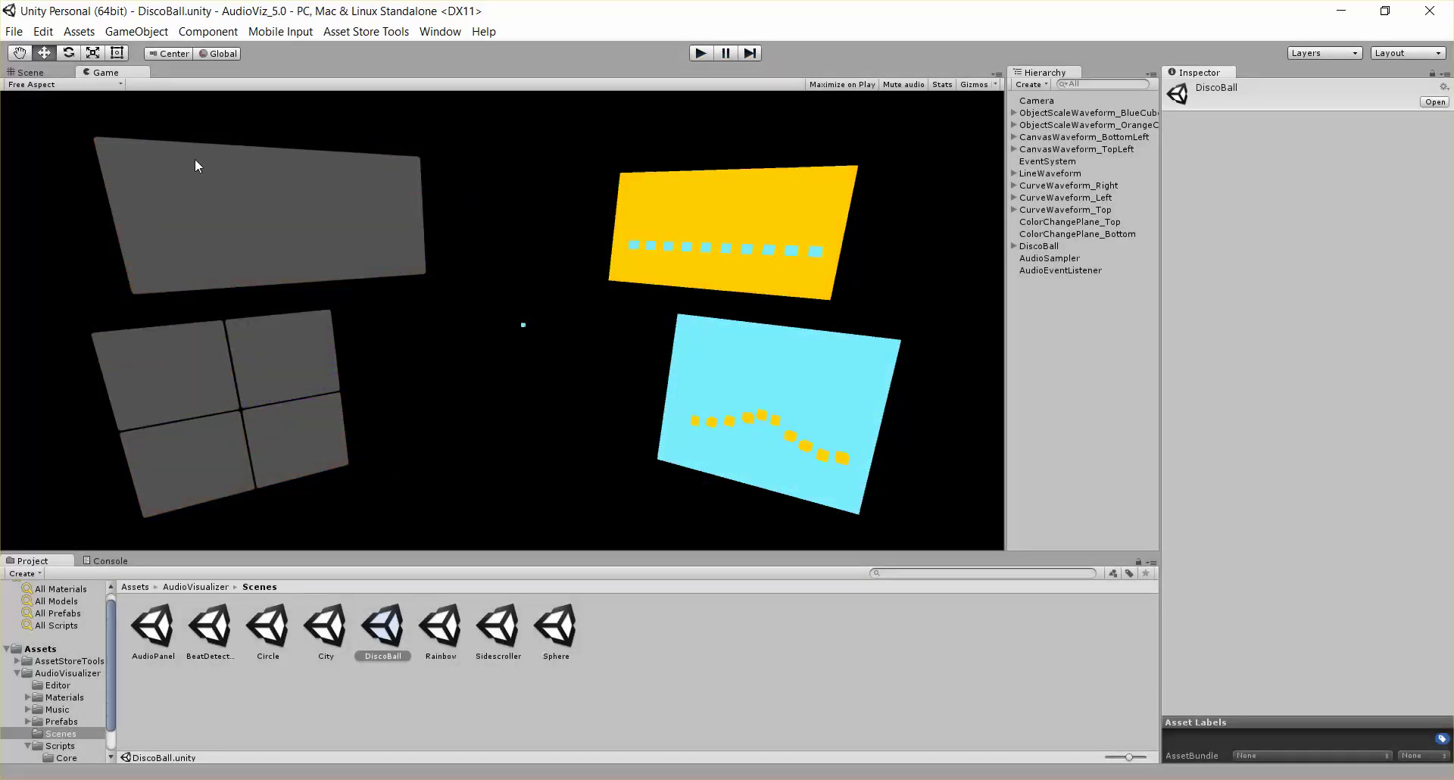
# Examine ObjectScaleWaveform_BlueCubes in the Scene view, expanding its child cubes and framing the first Cube
pyautogui.click(21, 72)
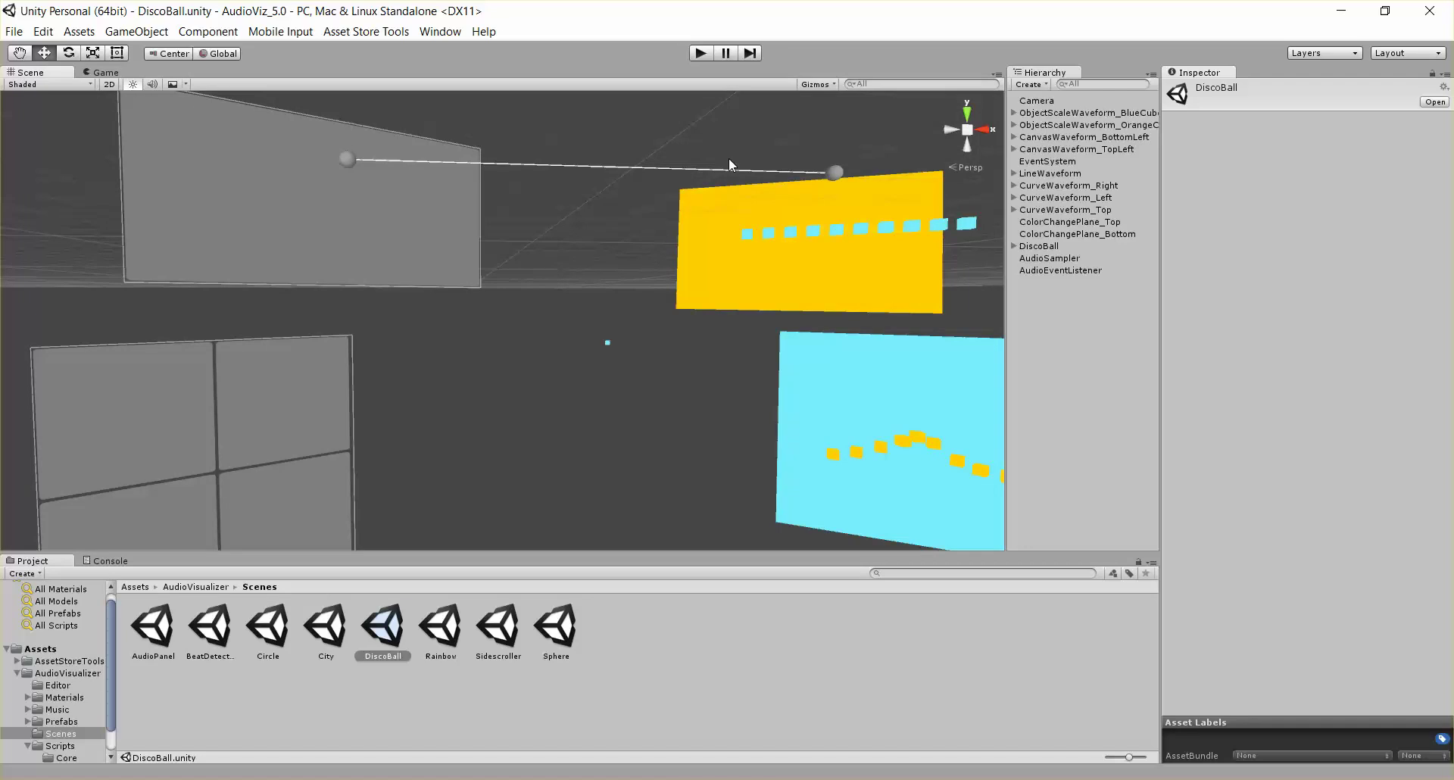
pyautogui.click(1100, 112)
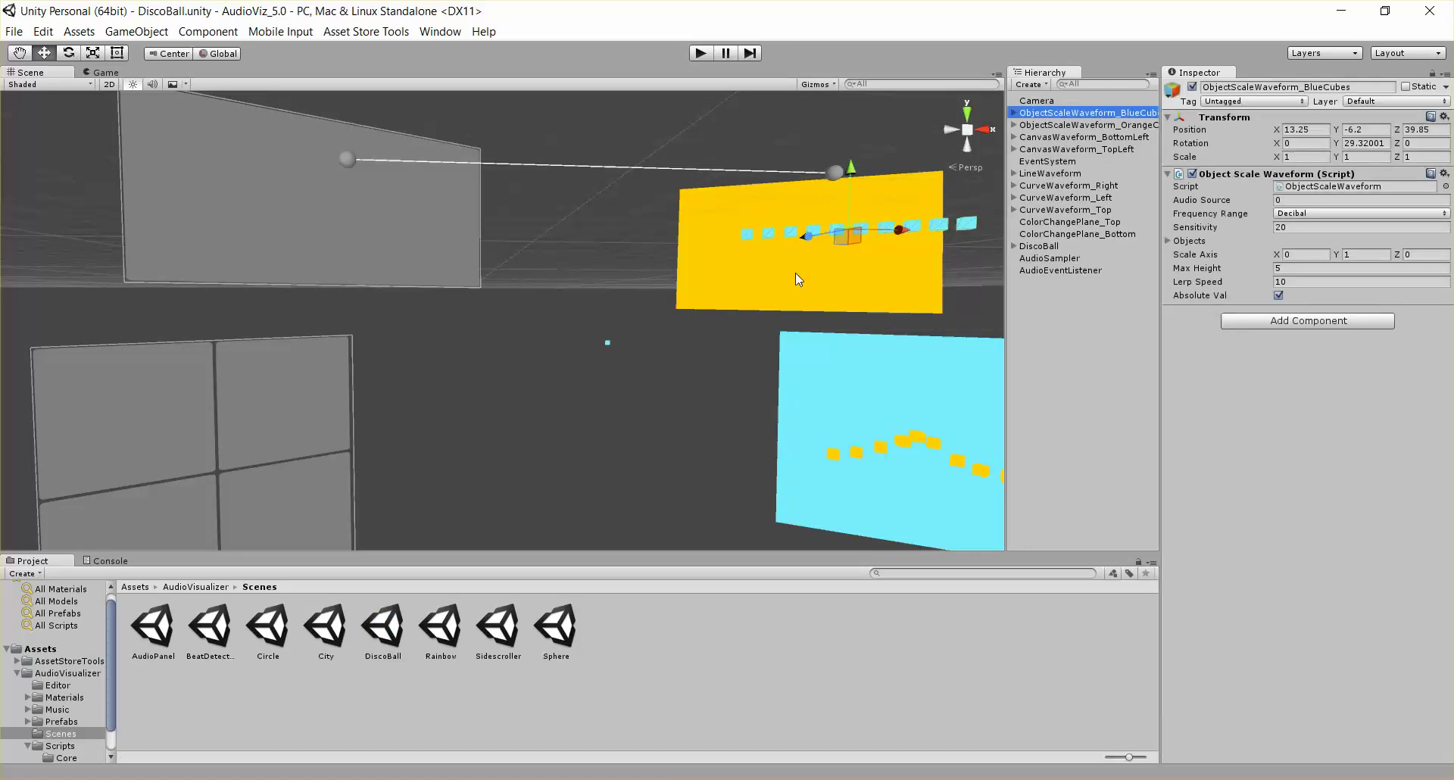
pyautogui.press('f')
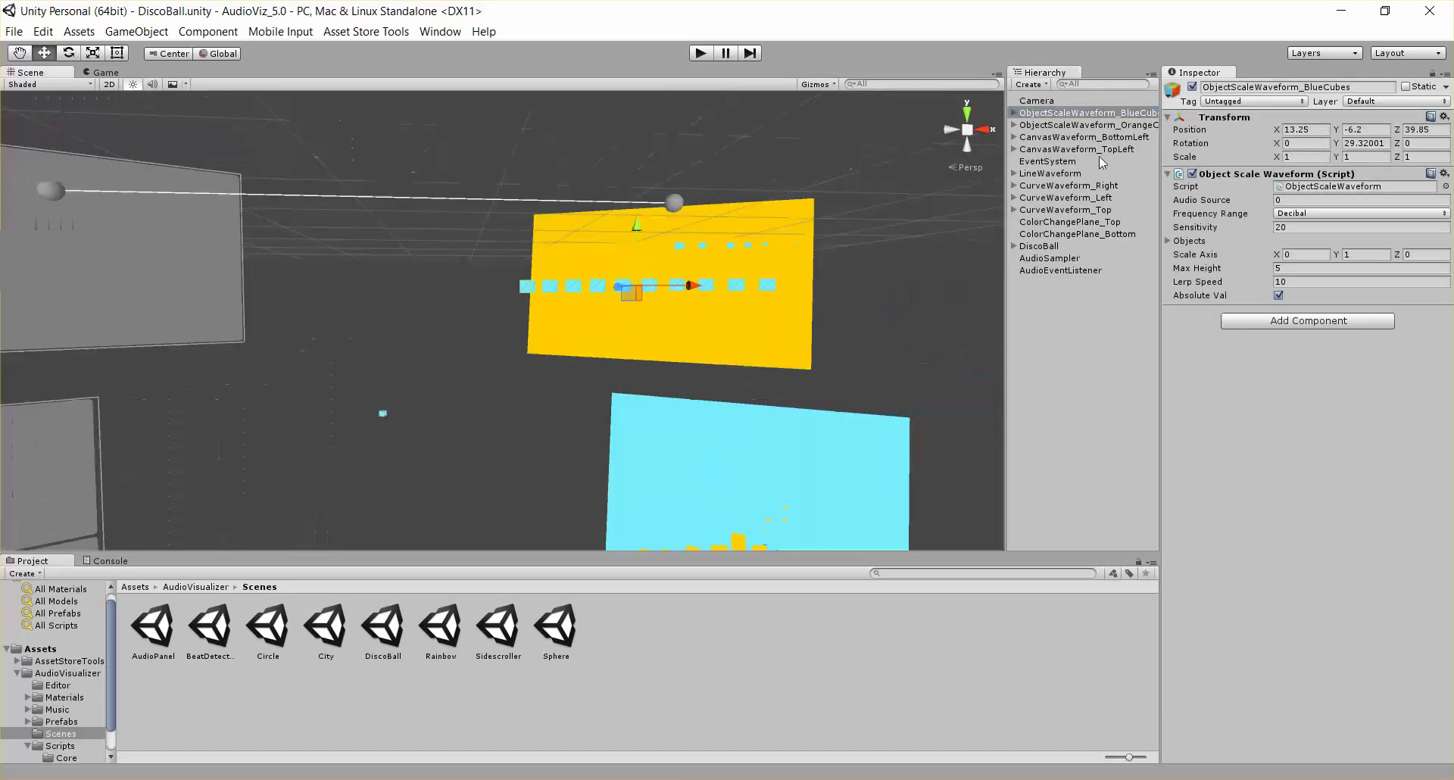
pyautogui.moveTo(1005, 190); pyautogui.dragTo(950, 191)
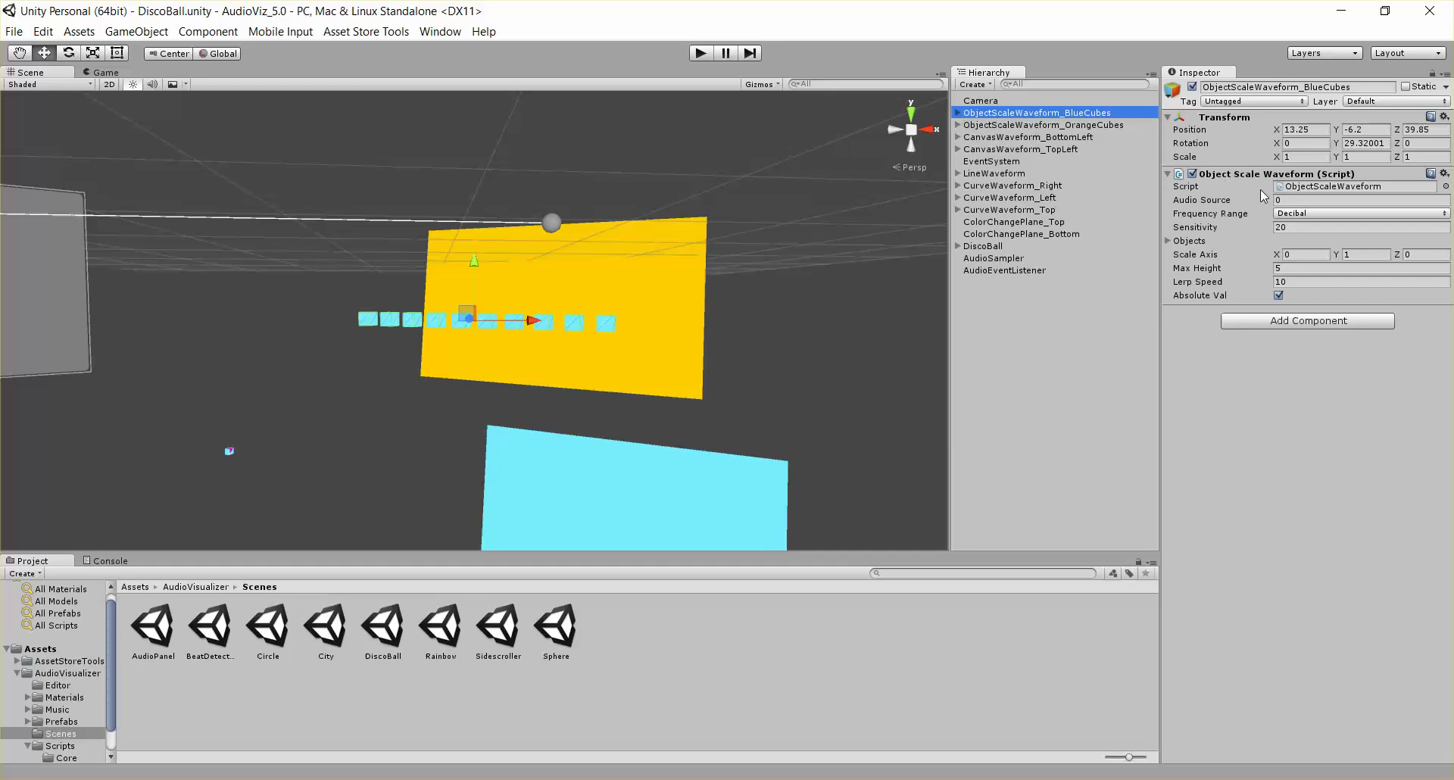
pyautogui.click(958, 112)
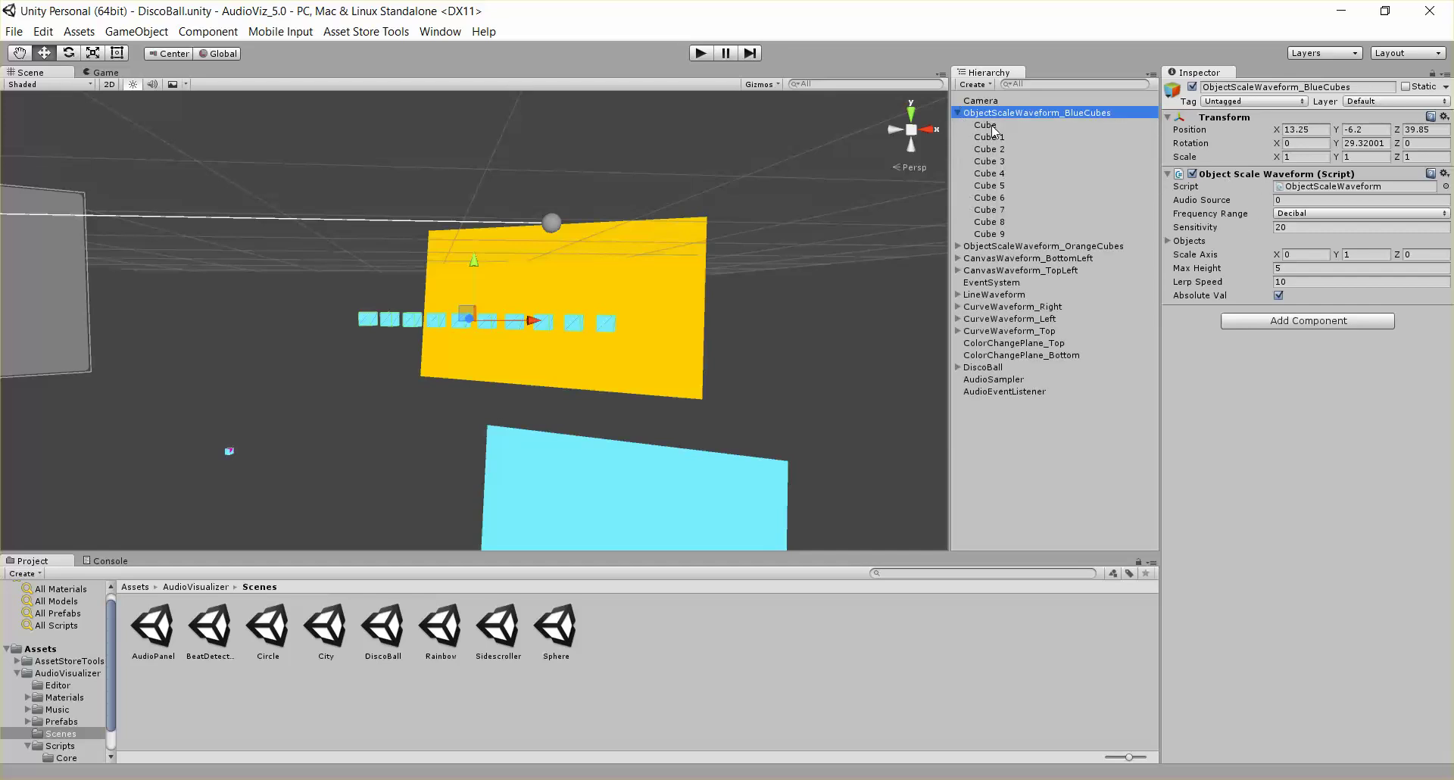
pyautogui.click(985, 125)
pyautogui.press('f')
pyautogui.keyDown('alt'); pyautogui.moveTo(657, 349); pyautogui.dragTo(569, 379); pyautogui.keyUp('alt')
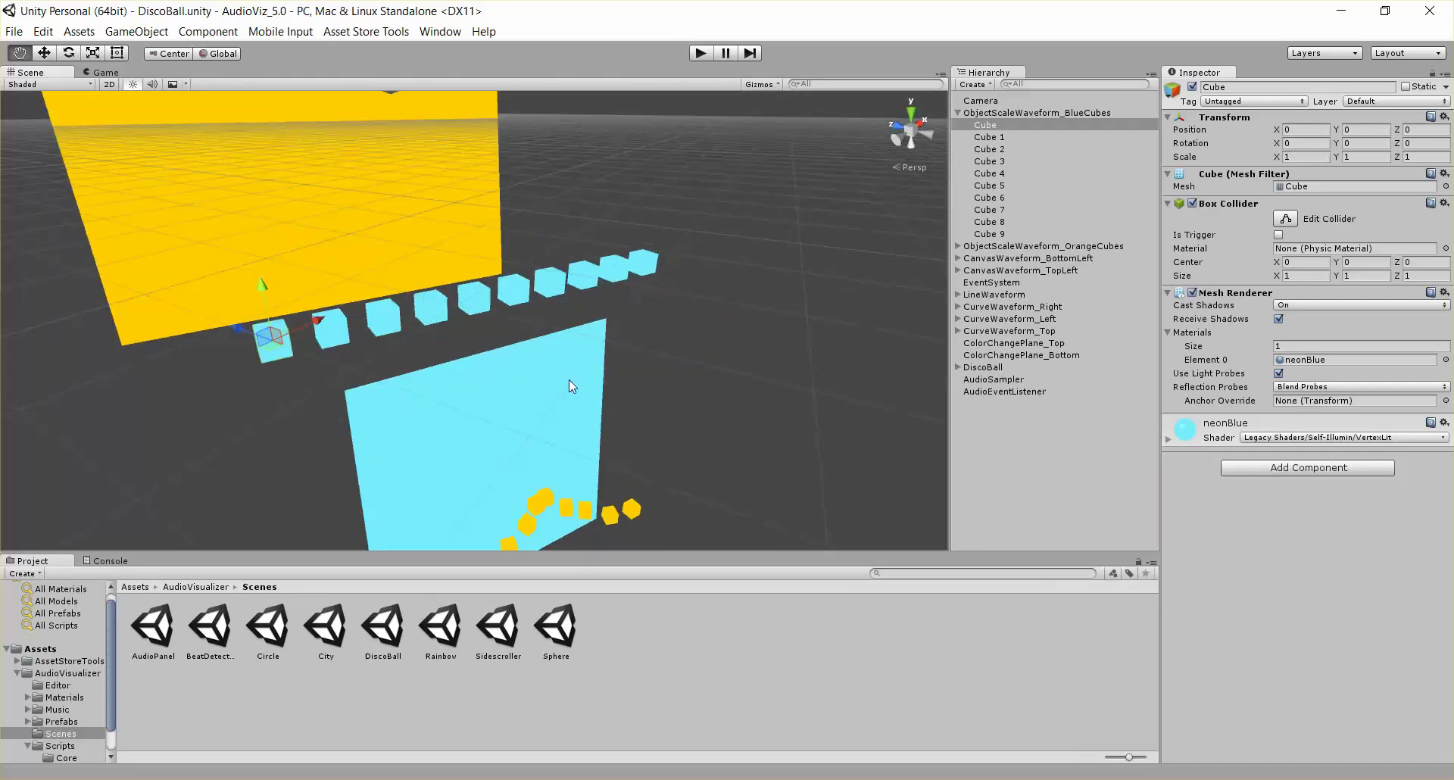
# Review the Objects array of the Object Scale Waveform script on ObjectScaleWaveform_BlueCubes
pyautogui.click(1065, 112)
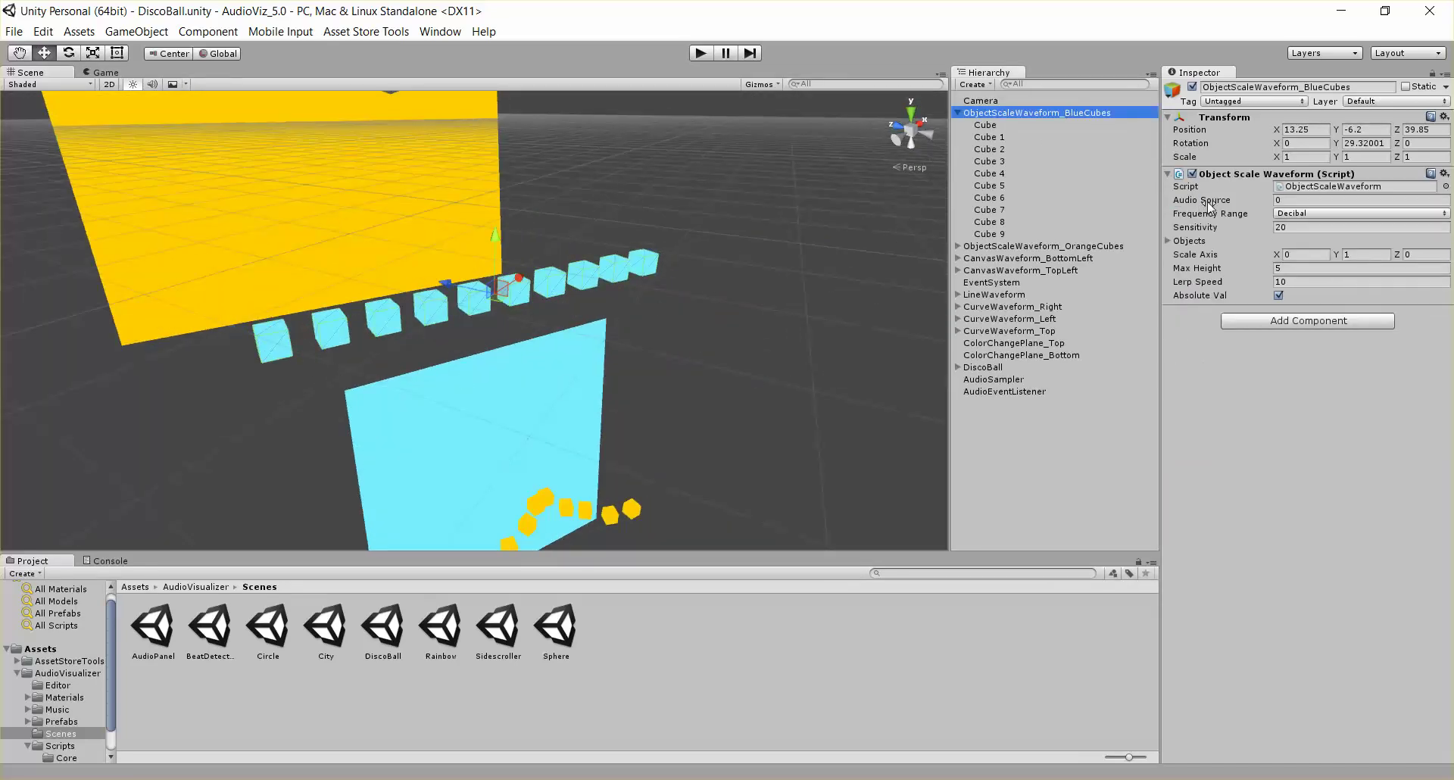
pyautogui.click(1188, 241)
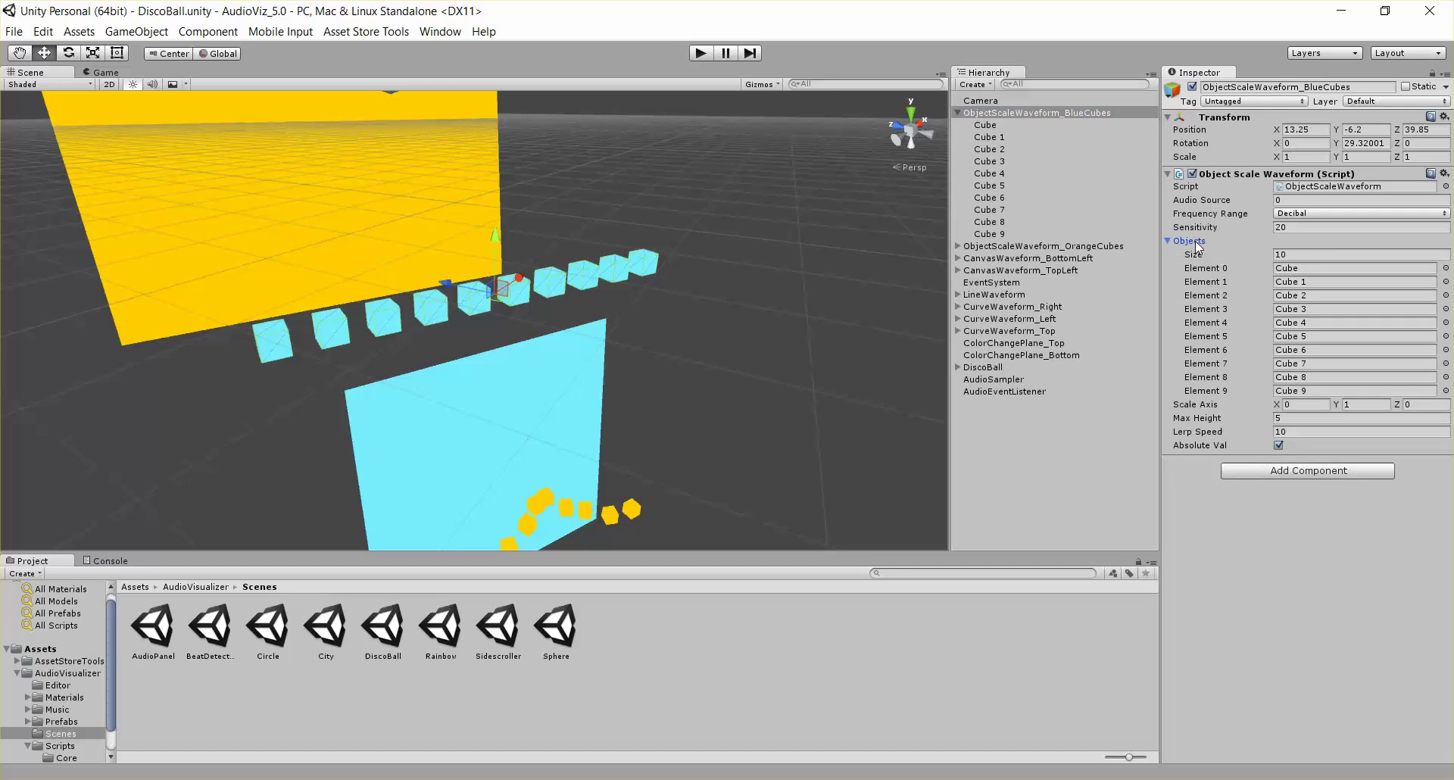
pyautogui.click(1188, 240)
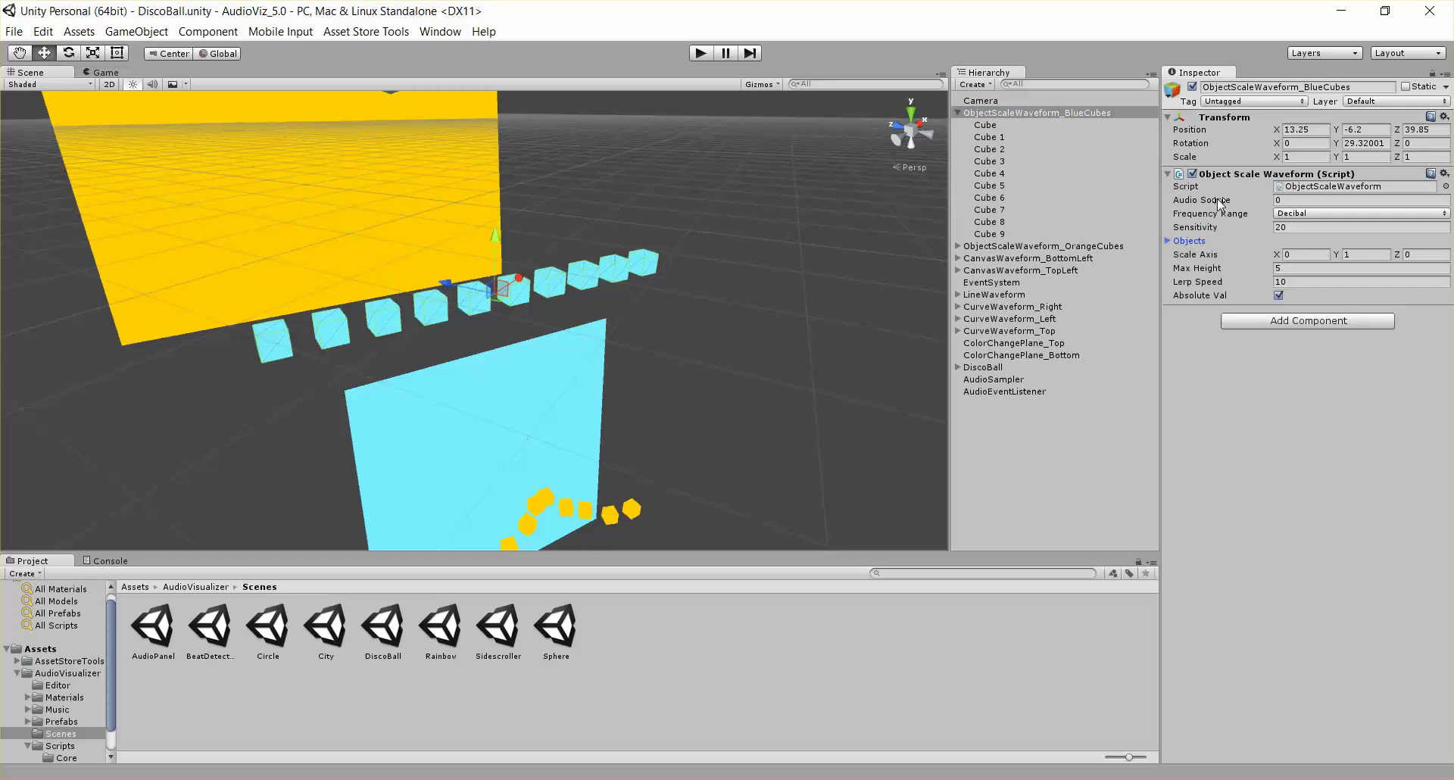
# Inspect the Audio Source component settings on the AudioSampler object
pyautogui.click(1004, 379)
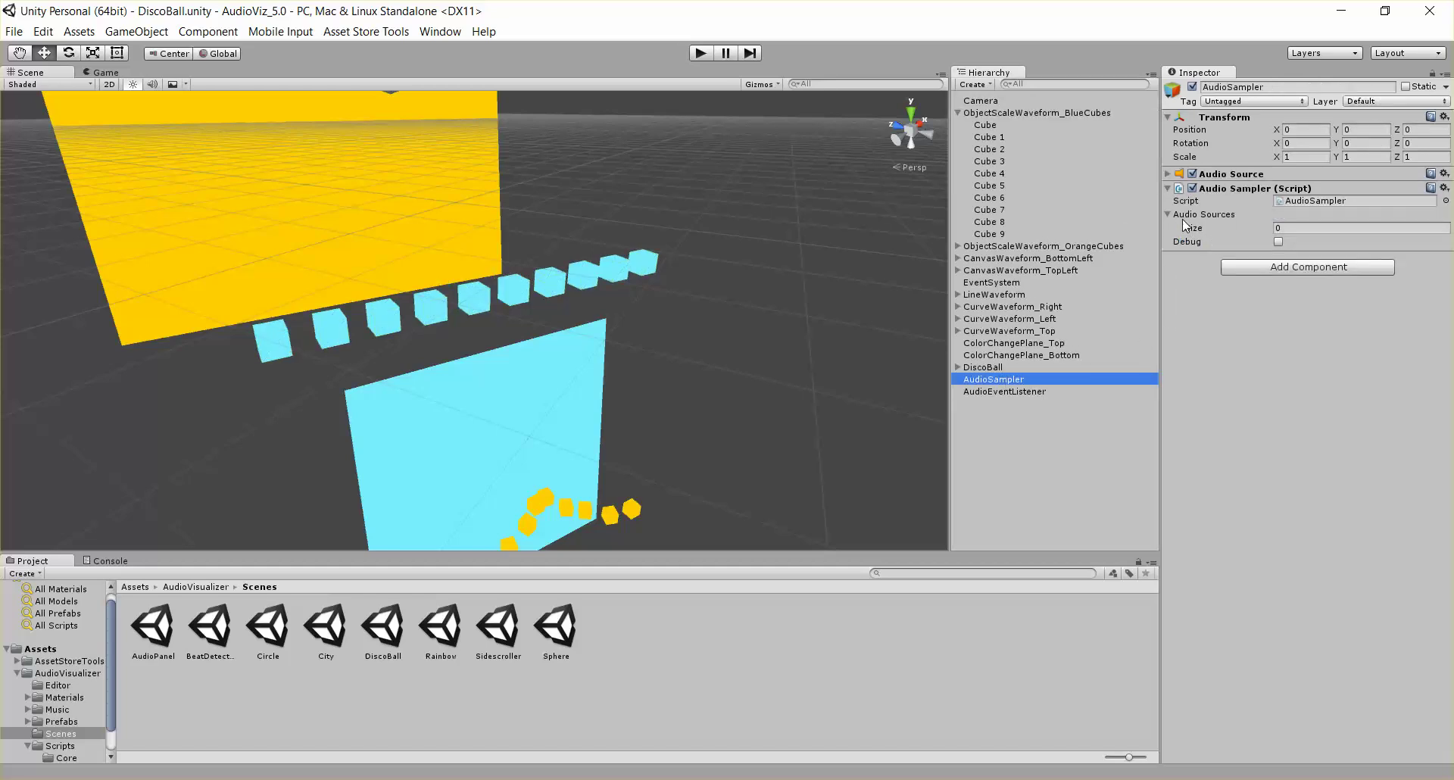
pyautogui.click(1173, 175)
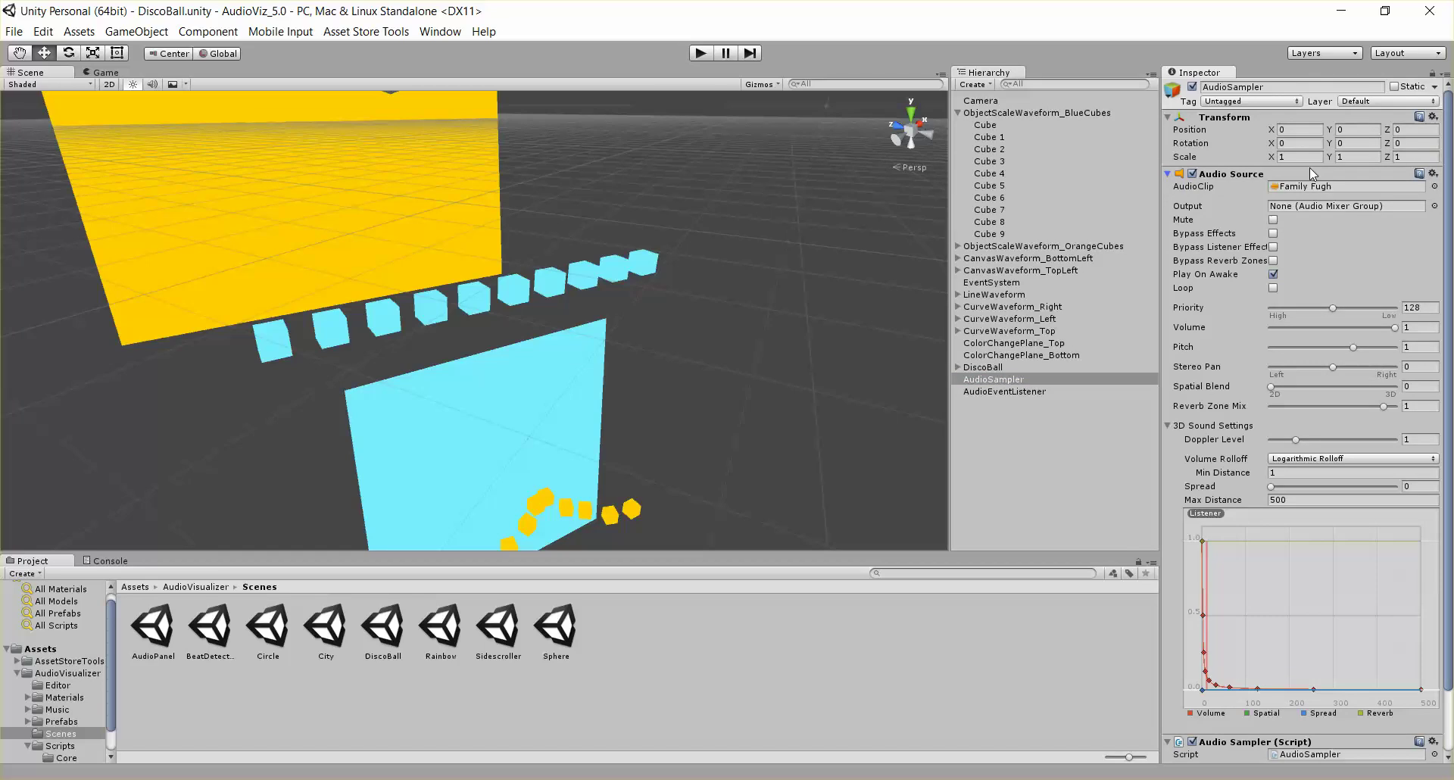
pyautogui.click(1166, 175)
# Review the Frequency Range options for ObjectScaleWaveform_BlueCubes and keep Decibal selected
pyautogui.click(1071, 112)
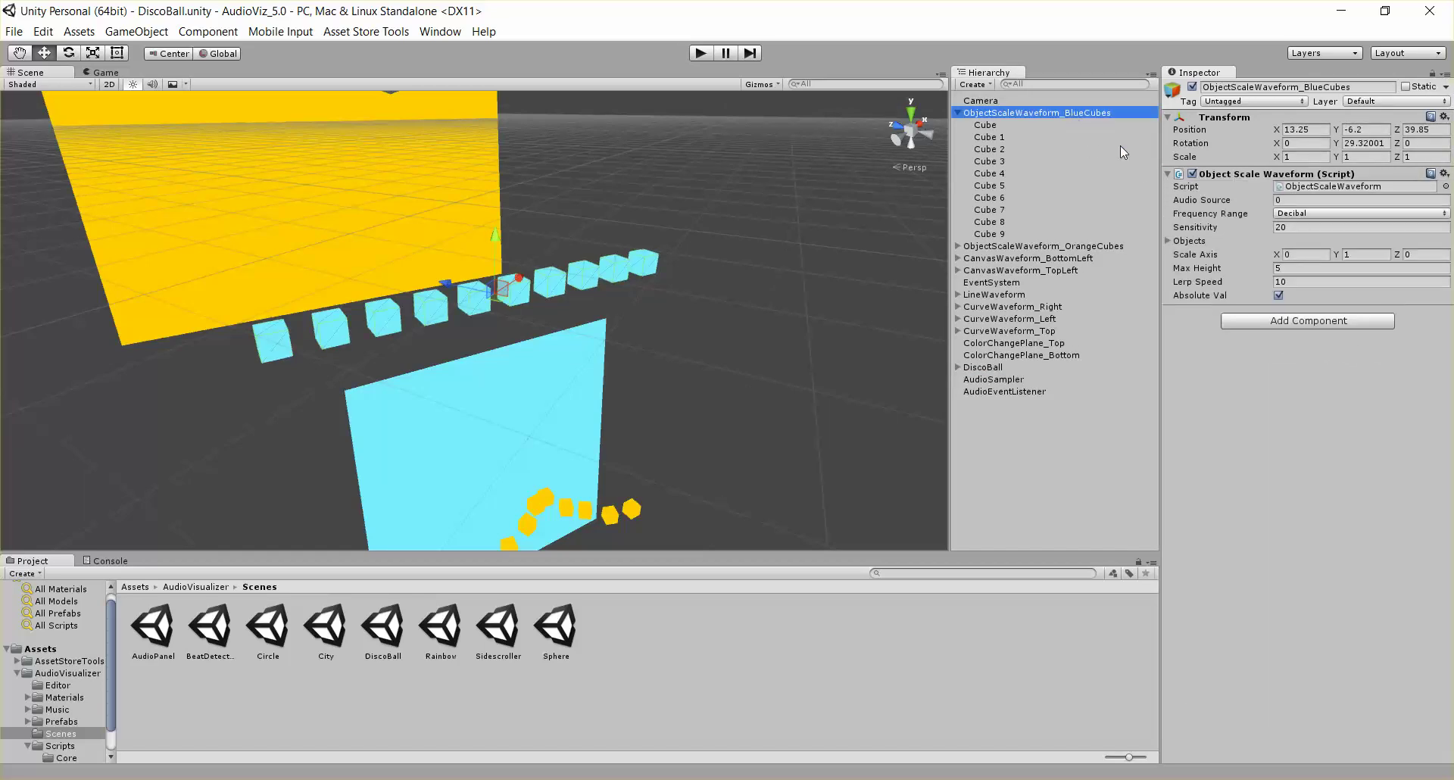
pyautogui.click(1308, 213)
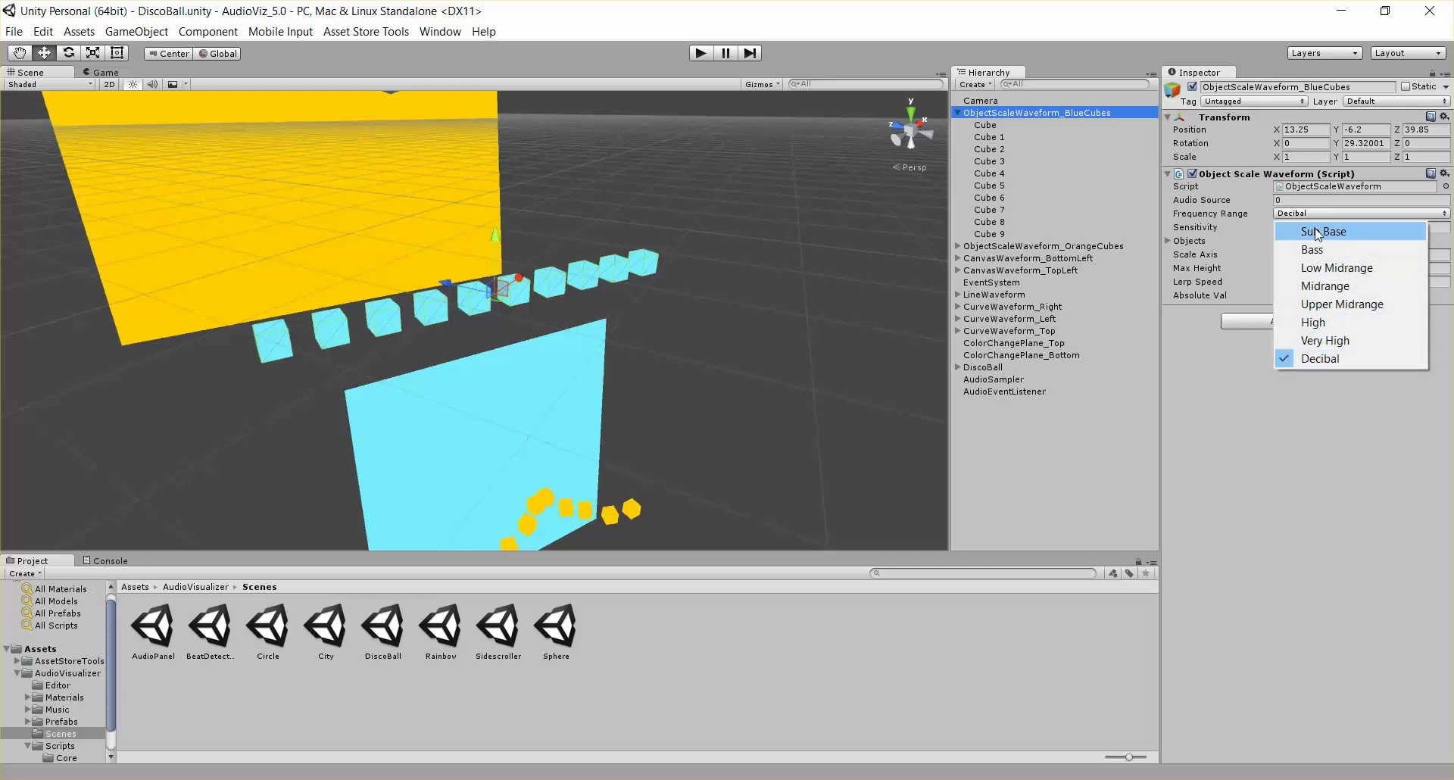
pyautogui.click(1324, 360)
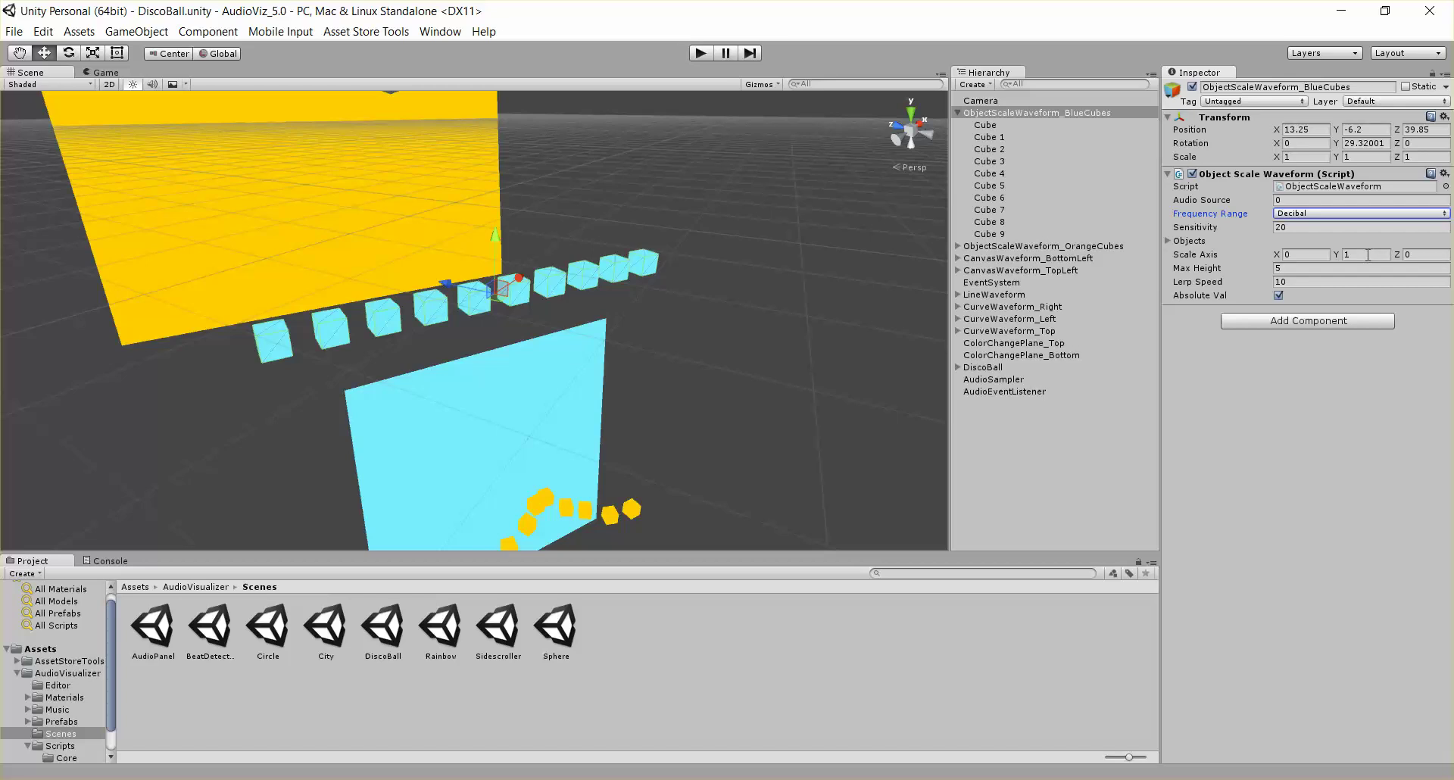
# Set the blue cubes' waveform Scale Axis to X 1 and Y 0
pyautogui.click(1316, 256)
pyautogui.write('1')
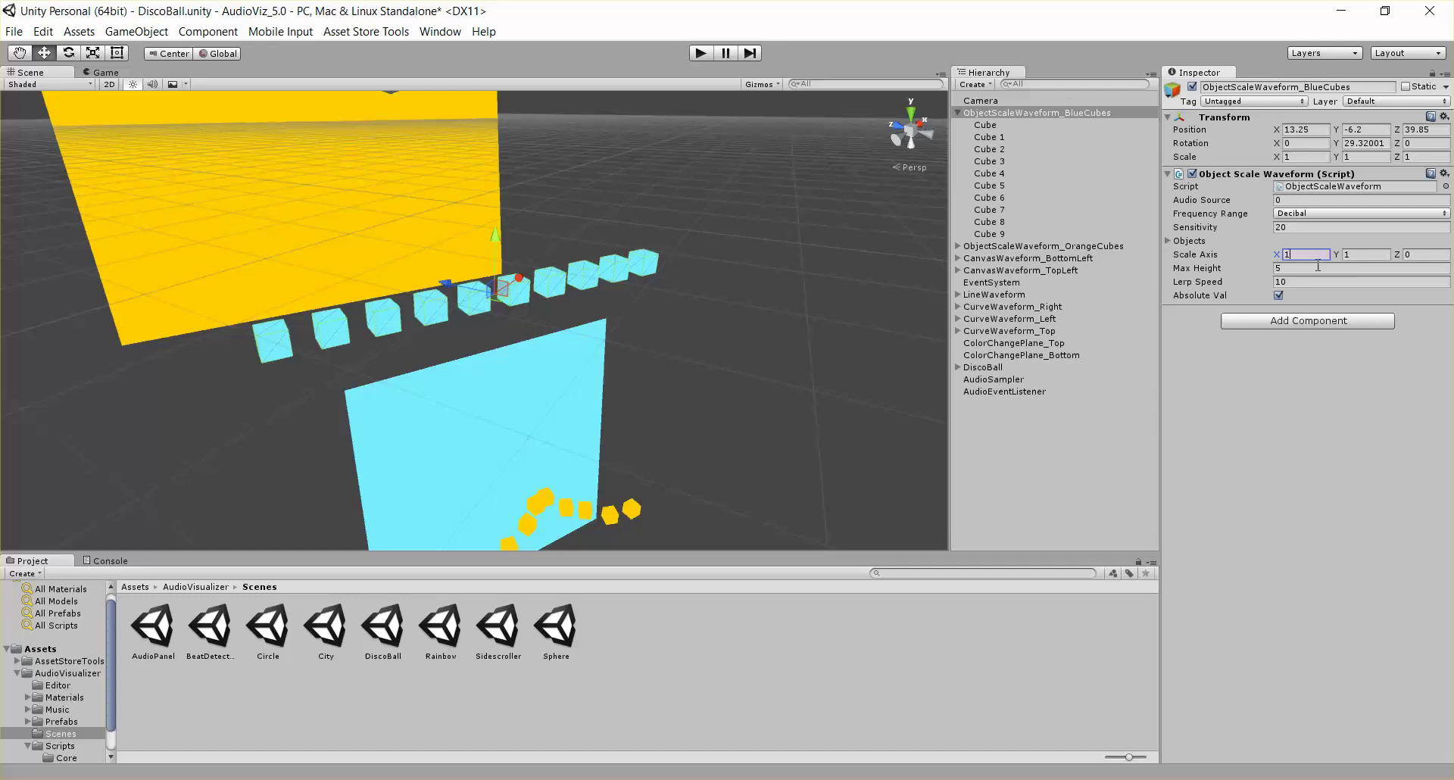
pyautogui.click(1353, 255)
# Frame the first Cube of the blue row and switch the transform handles to local orientation
pyautogui.click(985, 124)
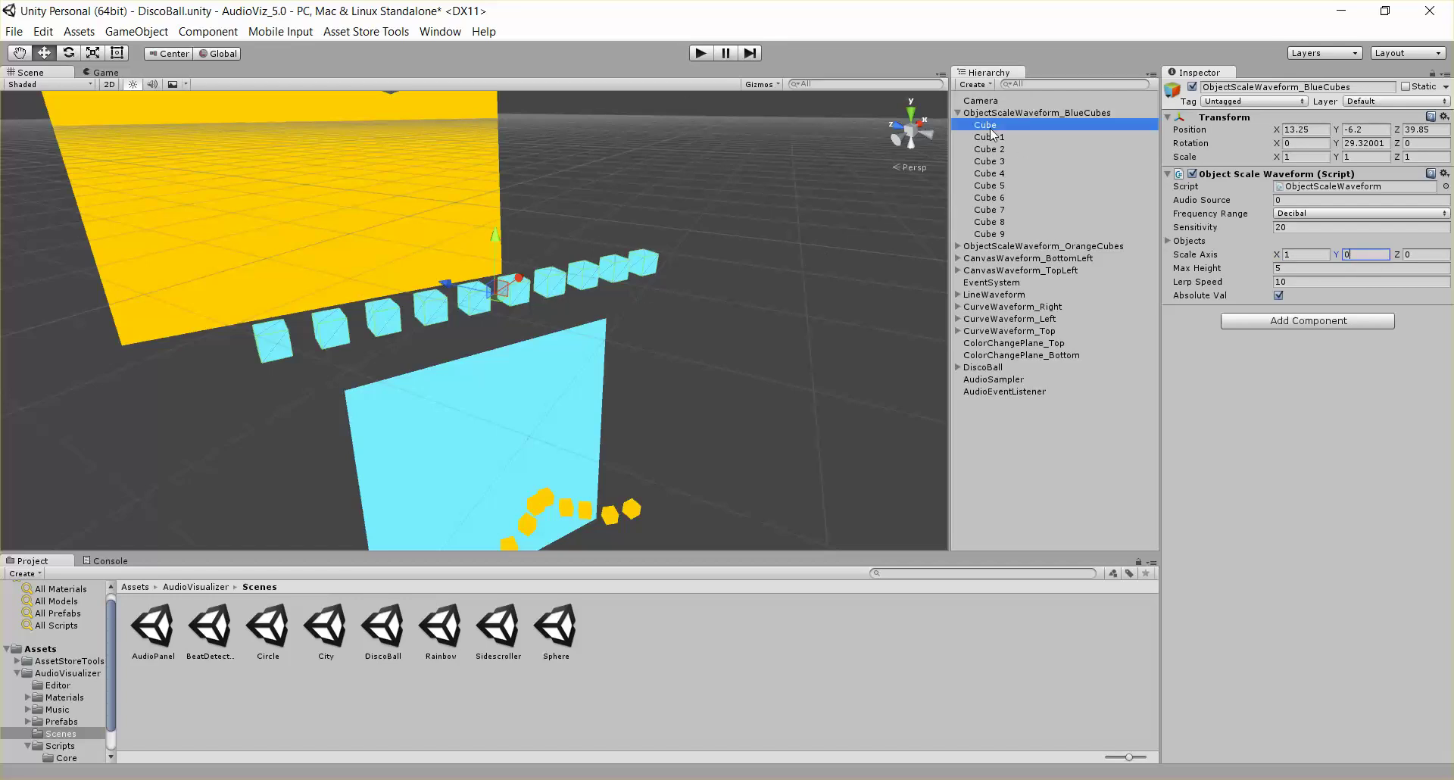
pyautogui.scroll(2, 324, 345)
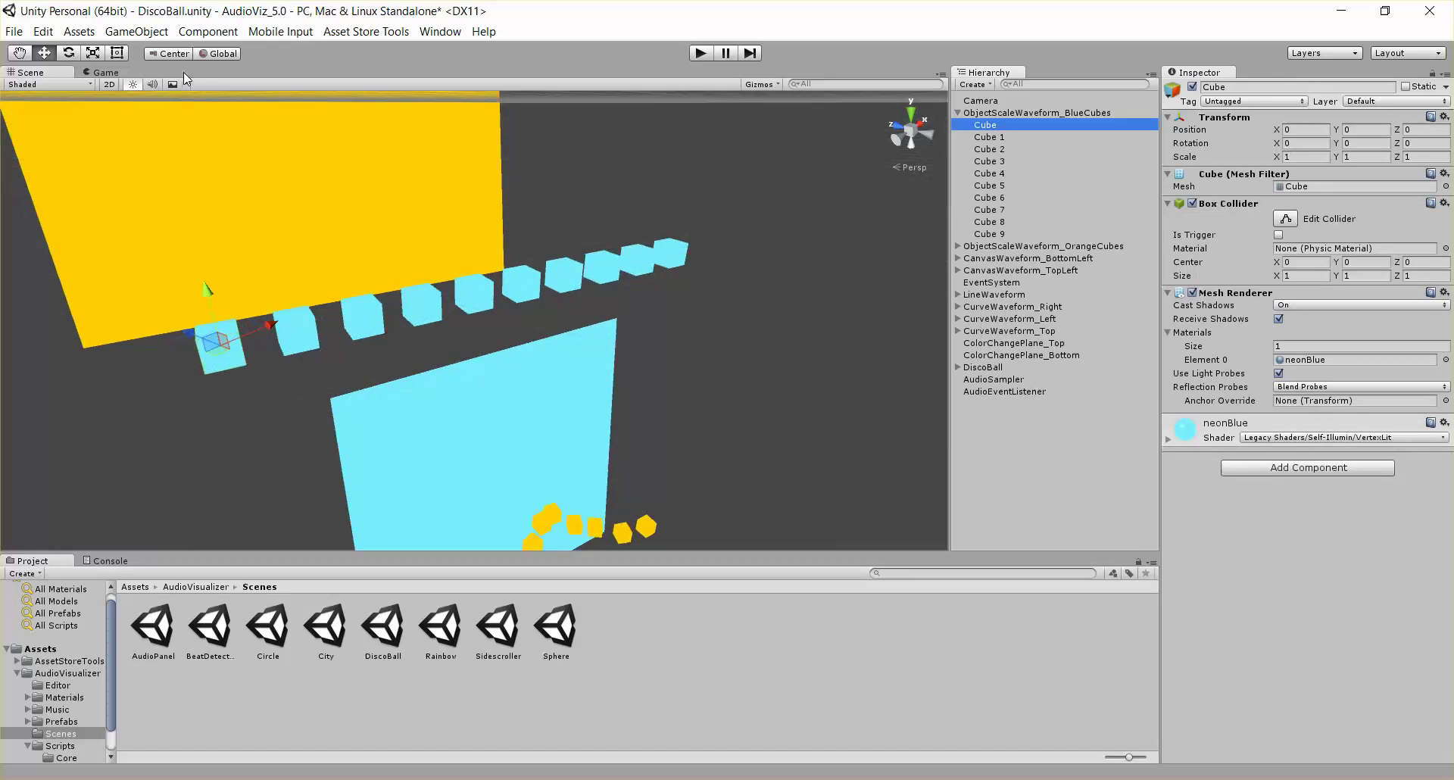
pyautogui.press('f')
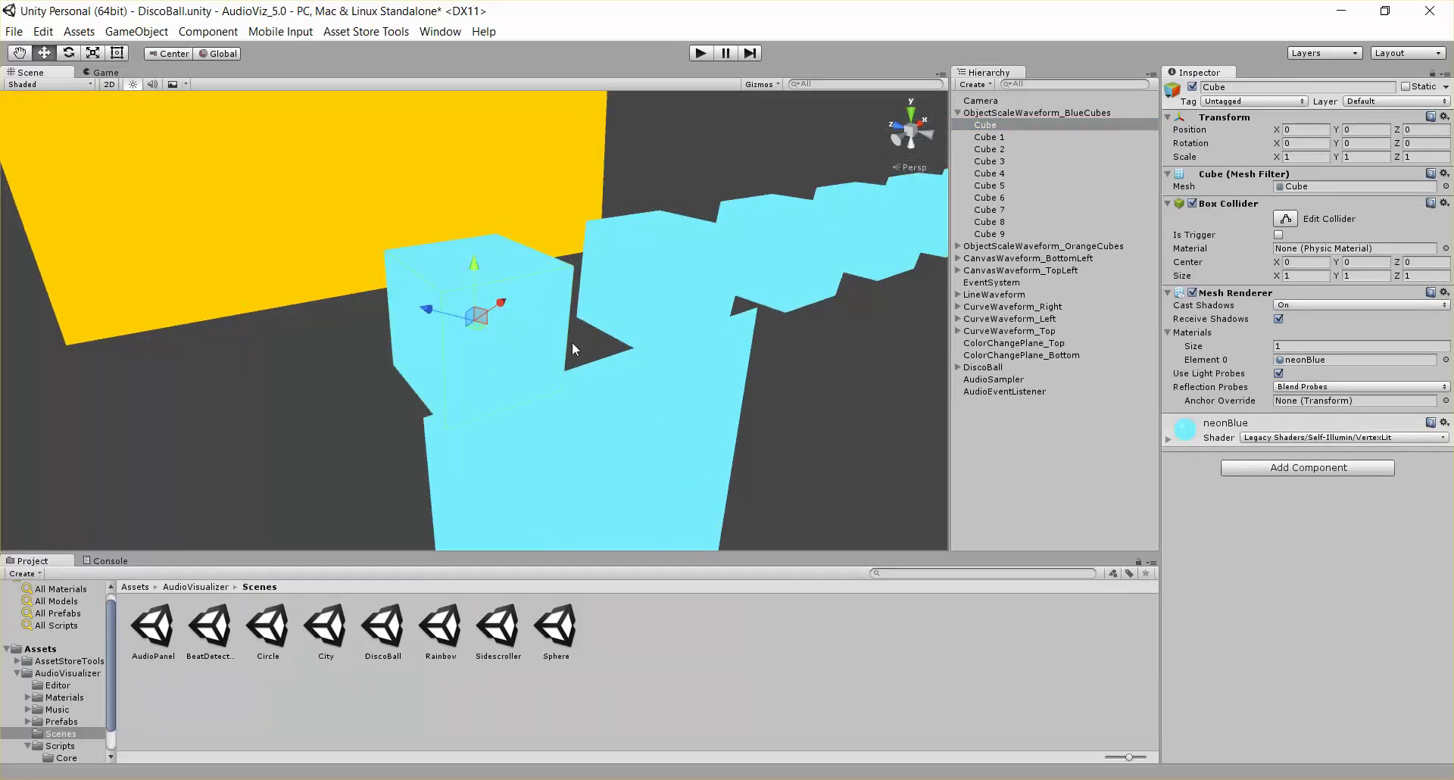
pyautogui.scroll(2, 570, 342)
pyautogui.press('x')
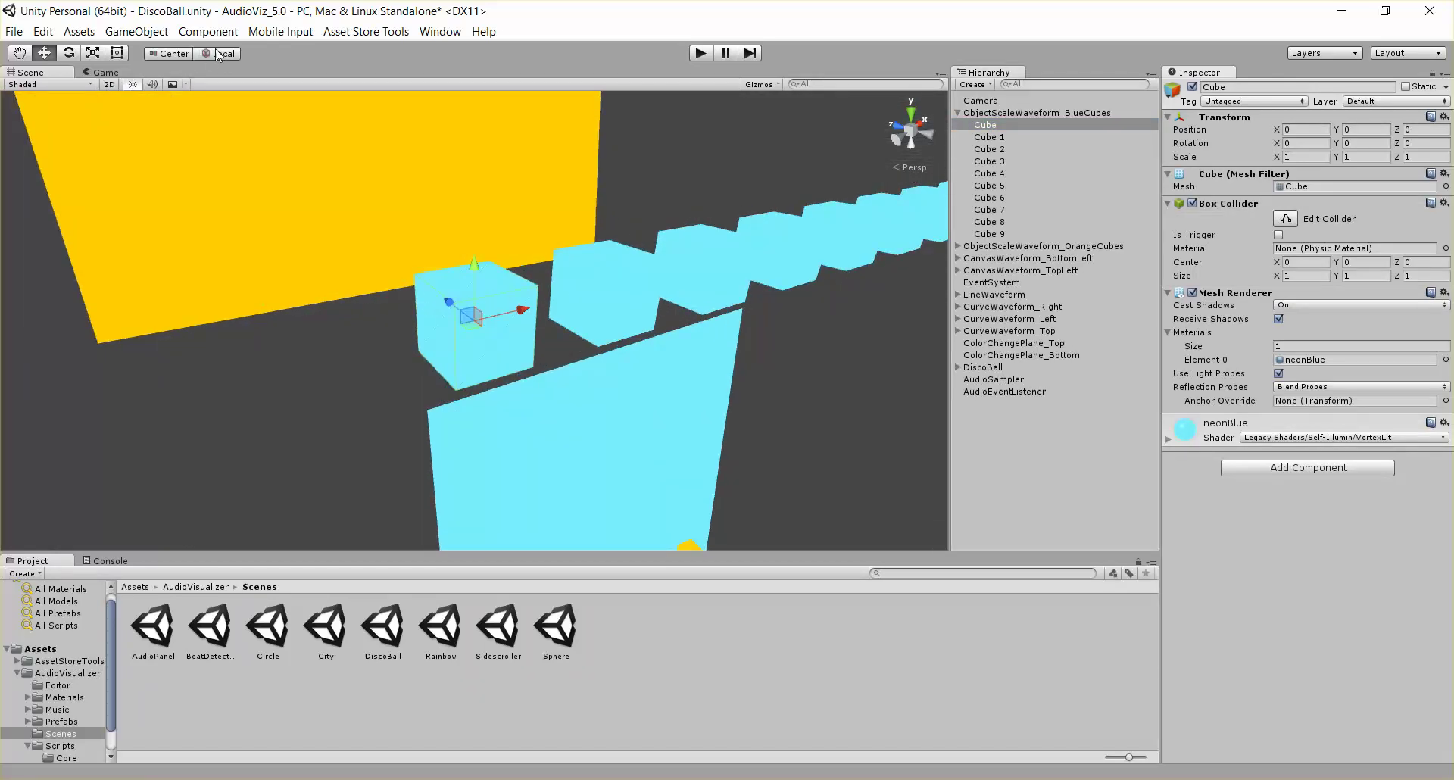
pyautogui.keyDown('alt'); pyautogui.moveTo(583, 303); pyautogui.dragTo(628, 333); pyautogui.keyUp('alt')
# Set the Scale Axis of ObjectScaleWaveform_BlueCubes to X 0 and Z 1
pyautogui.click(1042, 114)
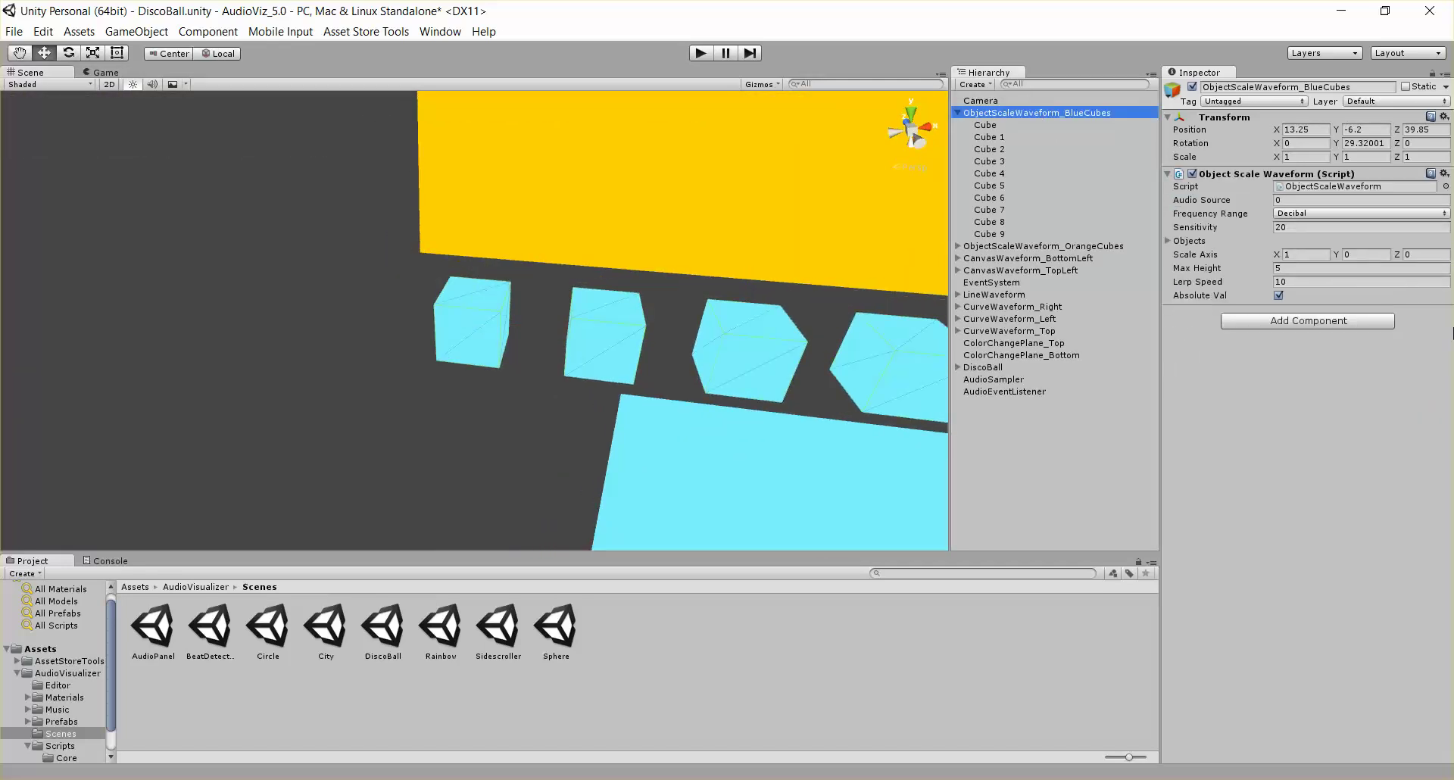
pyautogui.click(1422, 255)
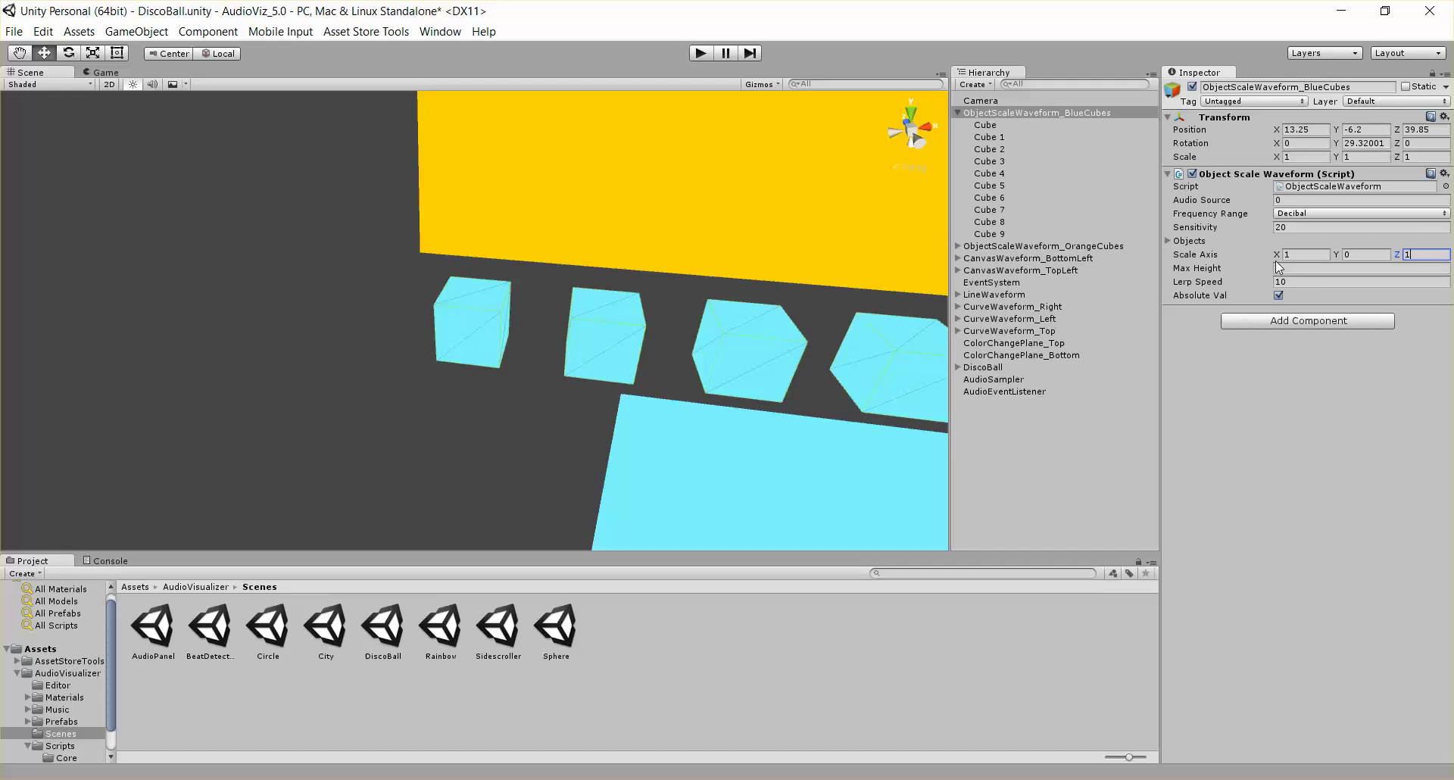
pyautogui.click(1302, 254)
pyautogui.write('0')
pyautogui.scroll(-5, 490, 319)
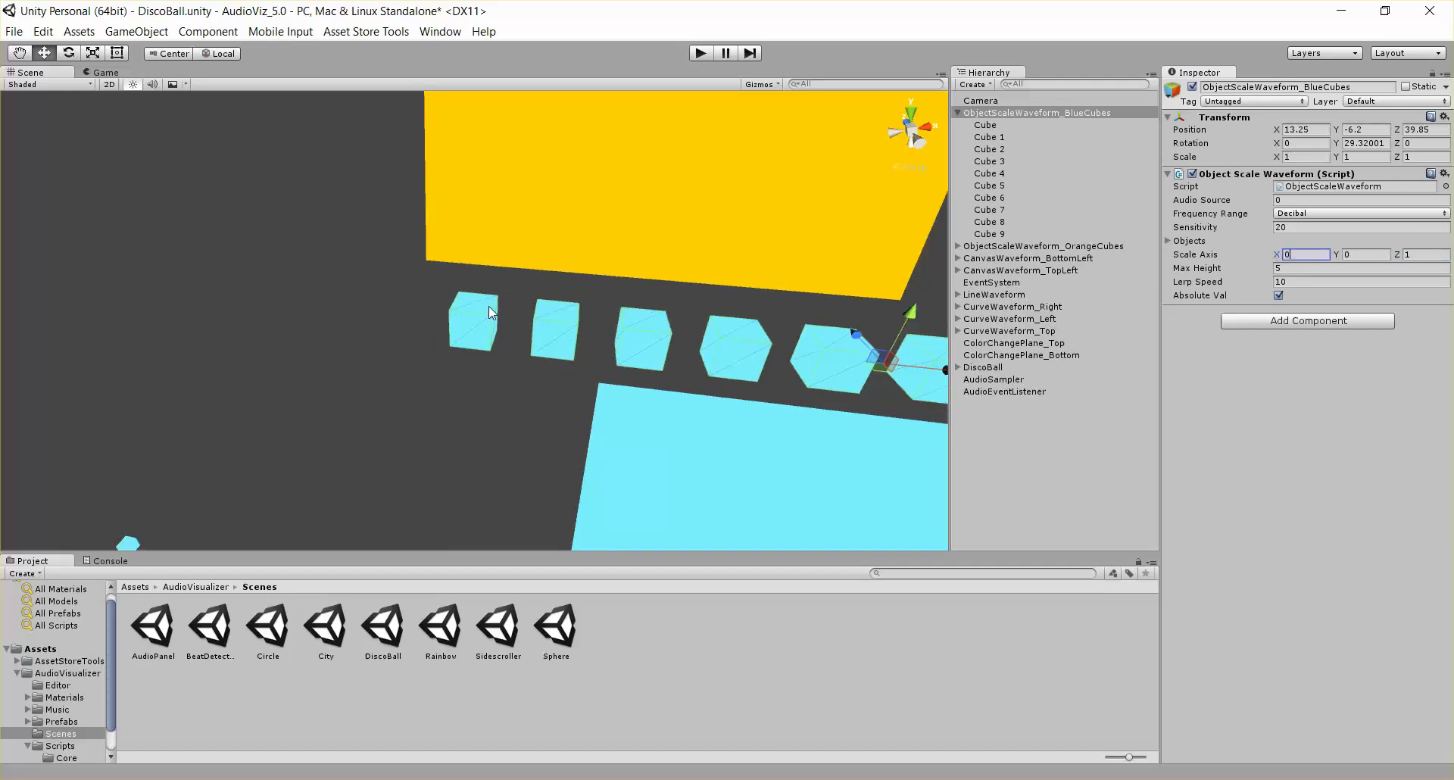
# Run the scene, observe the blue cubes' scaling along Z in the Scene view, and stop playback
pyautogui.click(700, 53)
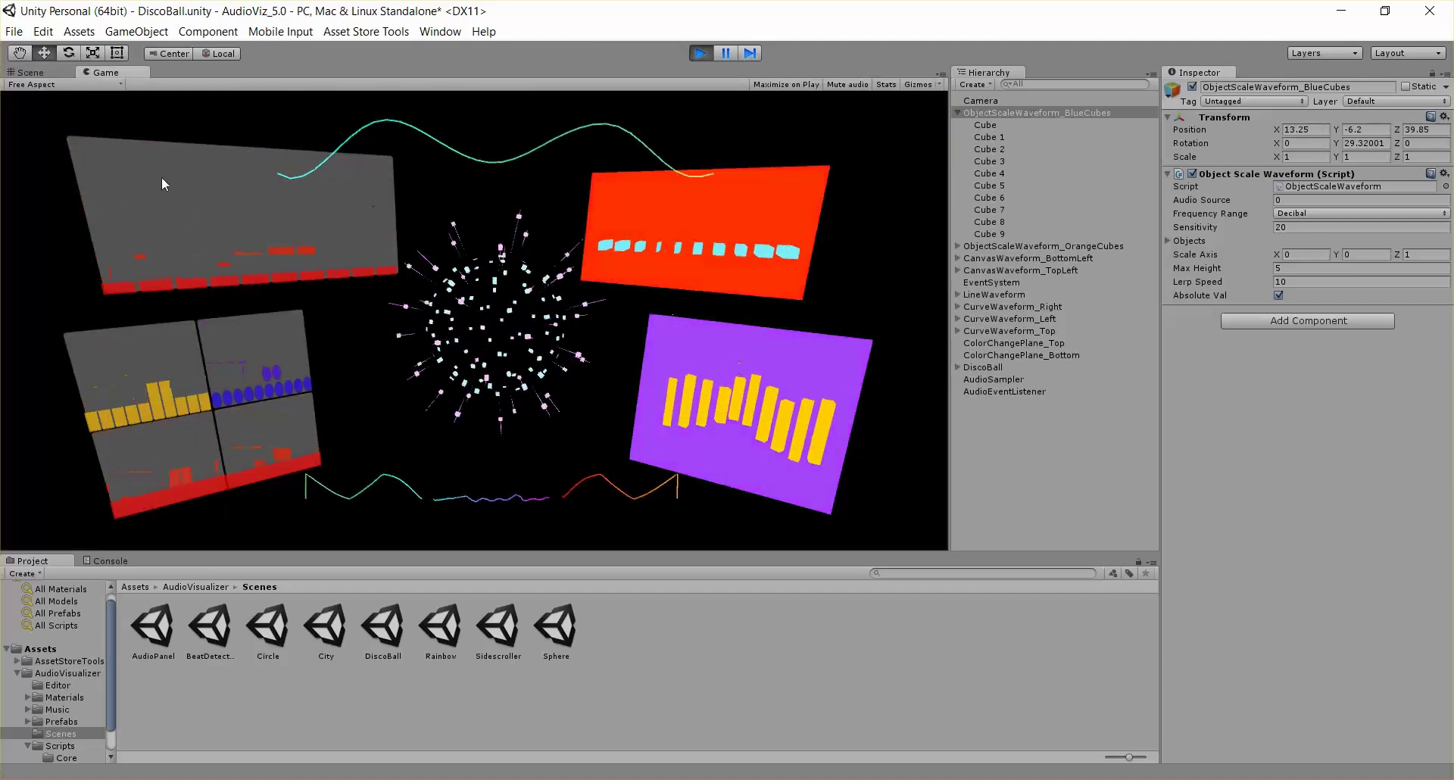
pyautogui.click(31, 72)
pyautogui.keyDown('alt'); pyautogui.moveTo(633, 258); pyautogui.dragTo(757, 189); pyautogui.keyUp('alt')
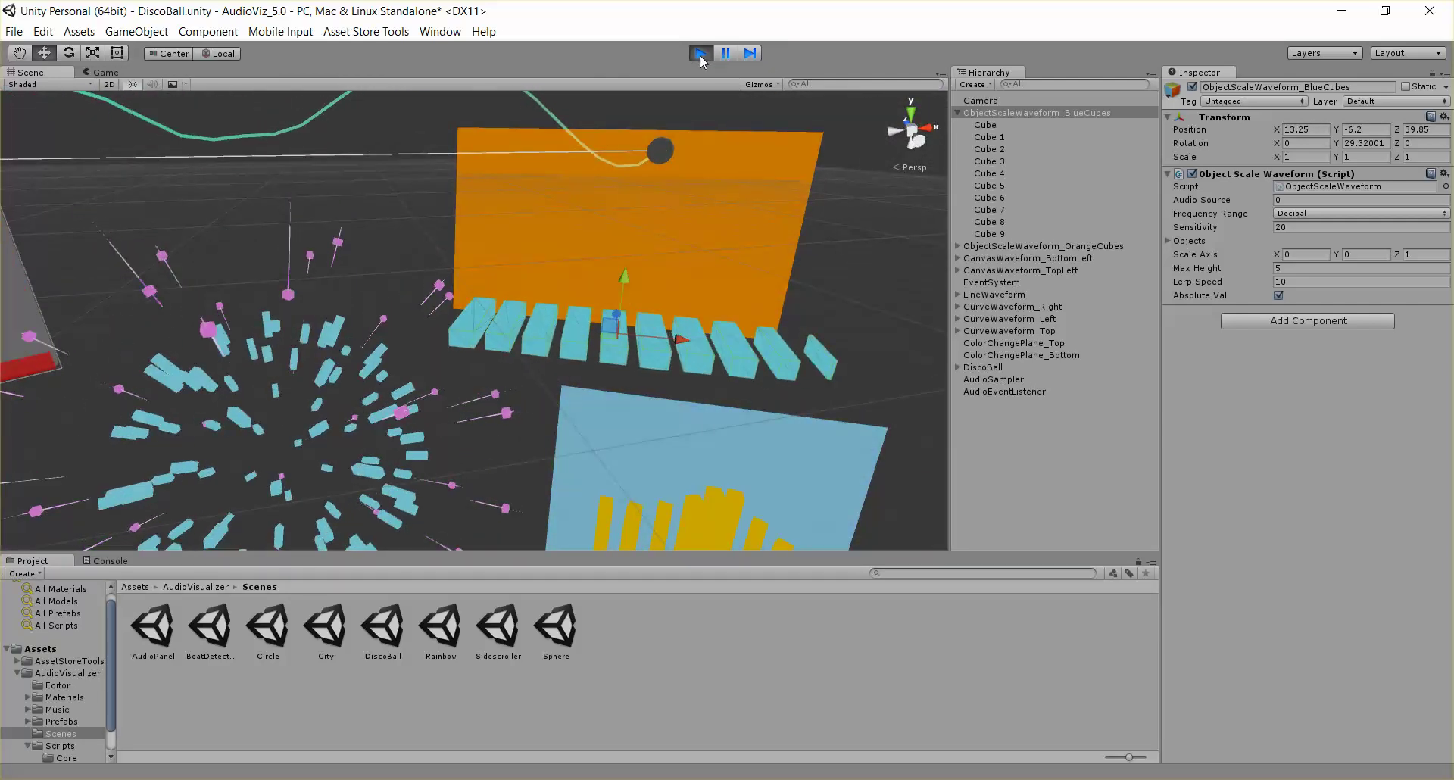
pyautogui.click(701, 55)
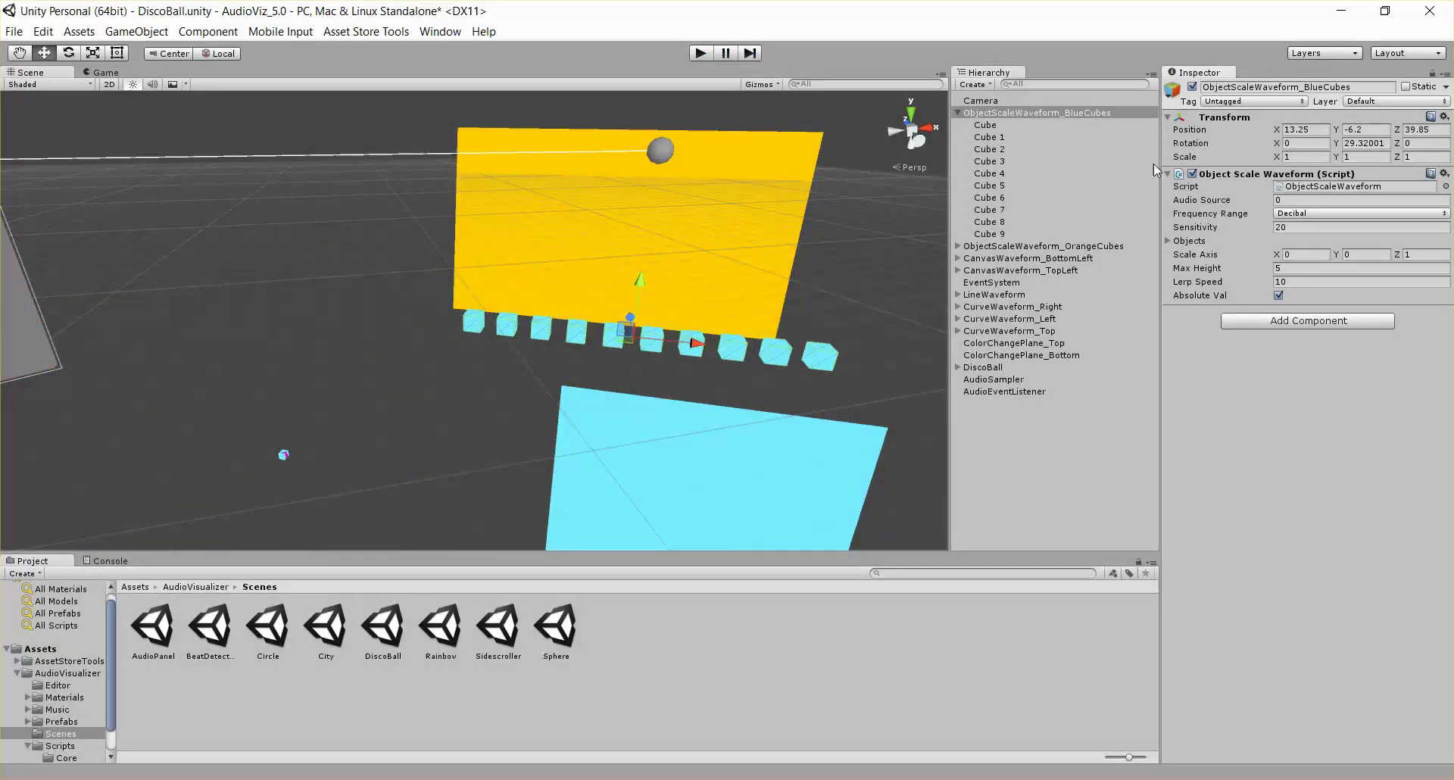
# Set the blue cubes' waveform Scale Axis to Y 1 and Z 0
pyautogui.click(1423, 254)
pyautogui.write('0')
pyautogui.click(1358, 256)
# Adjust the Lerp Speed of ObjectScaleWaveform_BlueCubes to 9.59
pyautogui.click(1204, 270)
pyautogui.click(1235, 282)
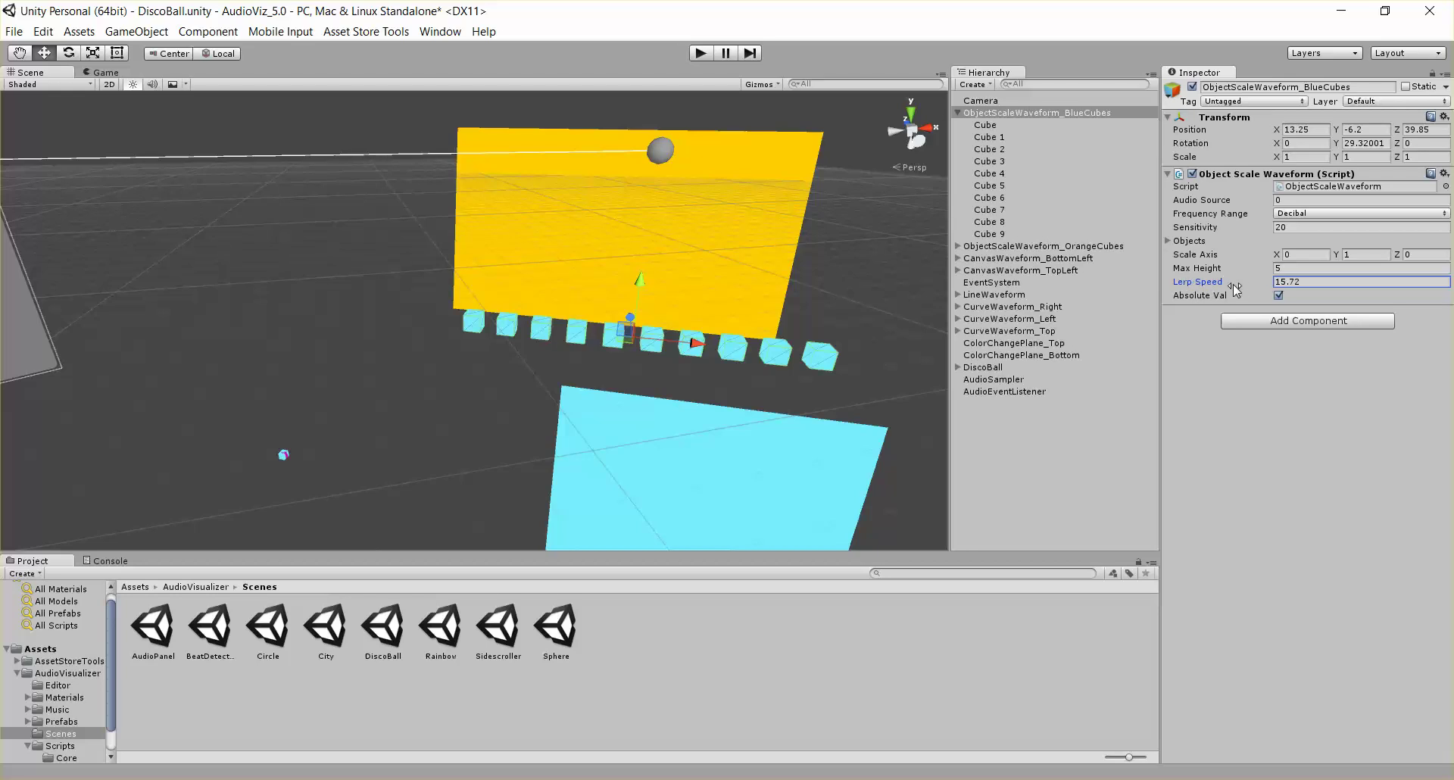
pyautogui.moveTo(1194, 290); pyautogui.dragTo(1195, 288)
pyautogui.moveTo(1215, 286); pyautogui.dragTo(1206, 288)
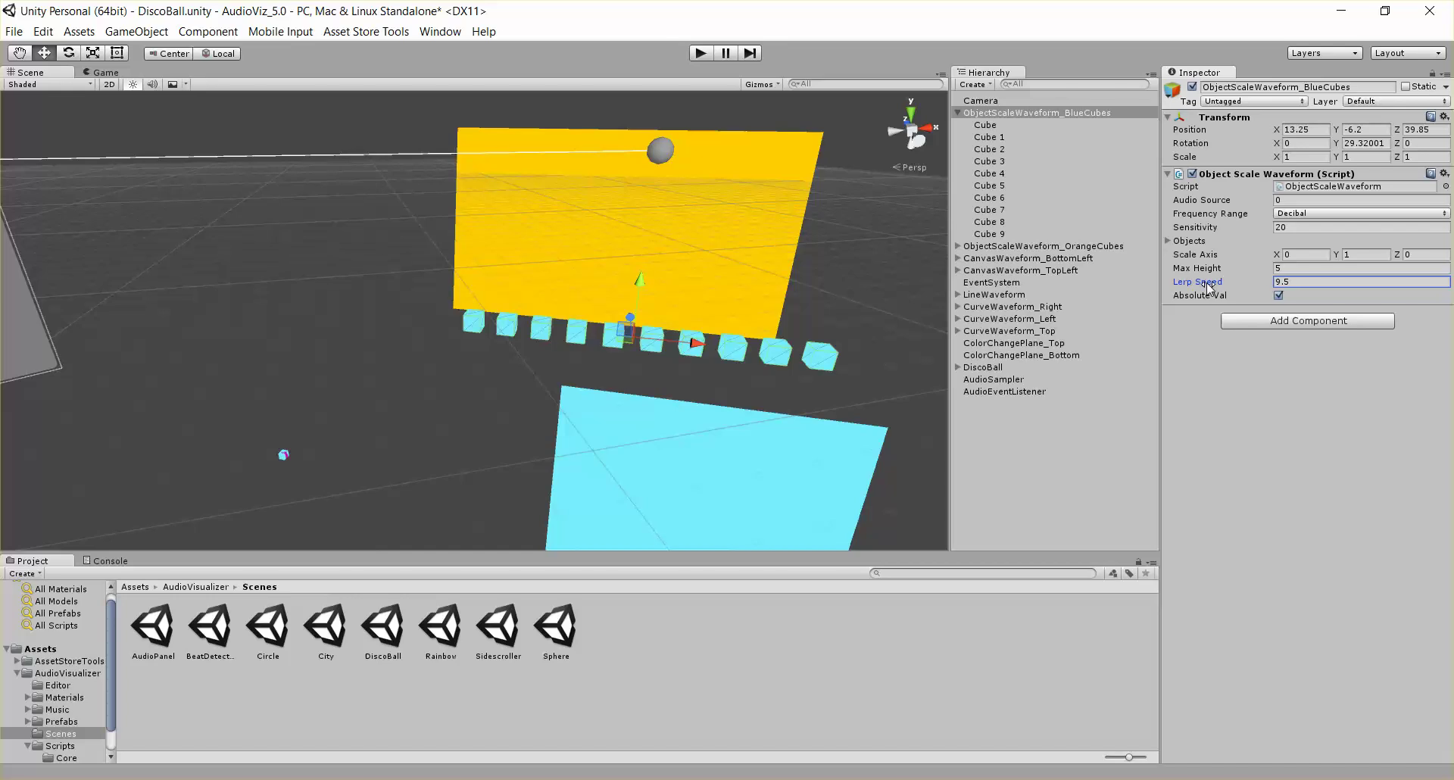
# Disable Absolute Val on ObjectScaleWaveform_BlueCubes and run the scene to test it
pyautogui.click(1278, 295)
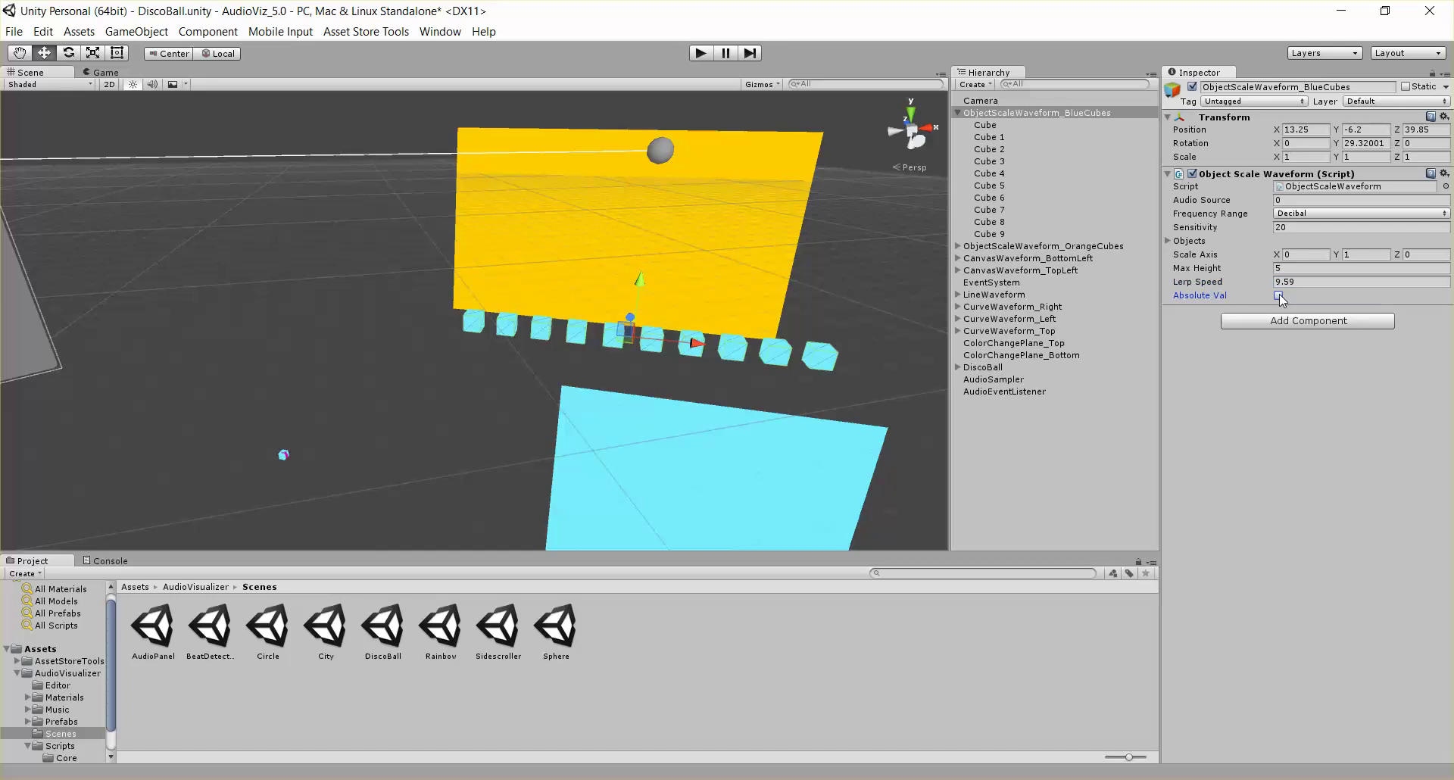
pyautogui.click(701, 54)
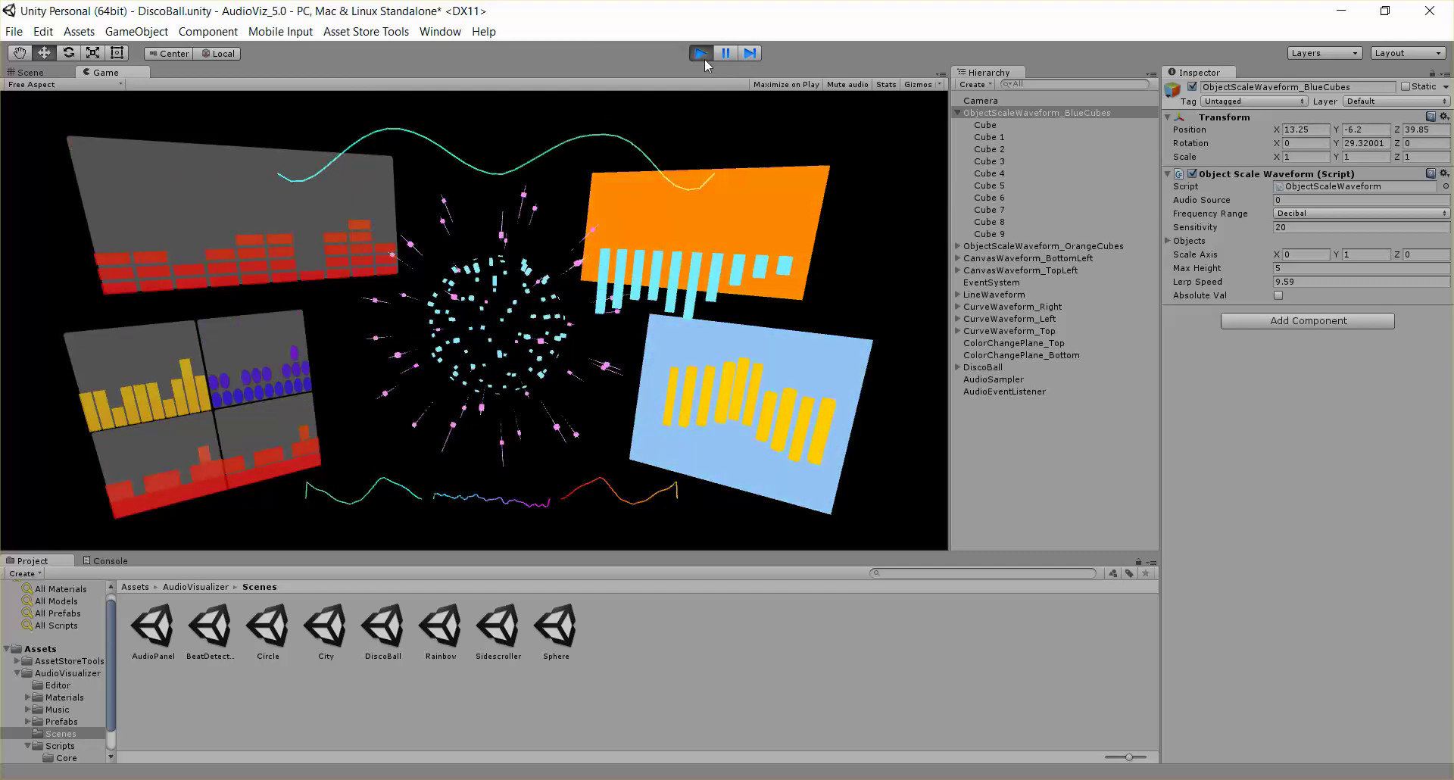
# Stop playback and collapse the ObjectScaleWaveform_BlueCubes group in the scene hierarchy
pyautogui.click(701, 53)
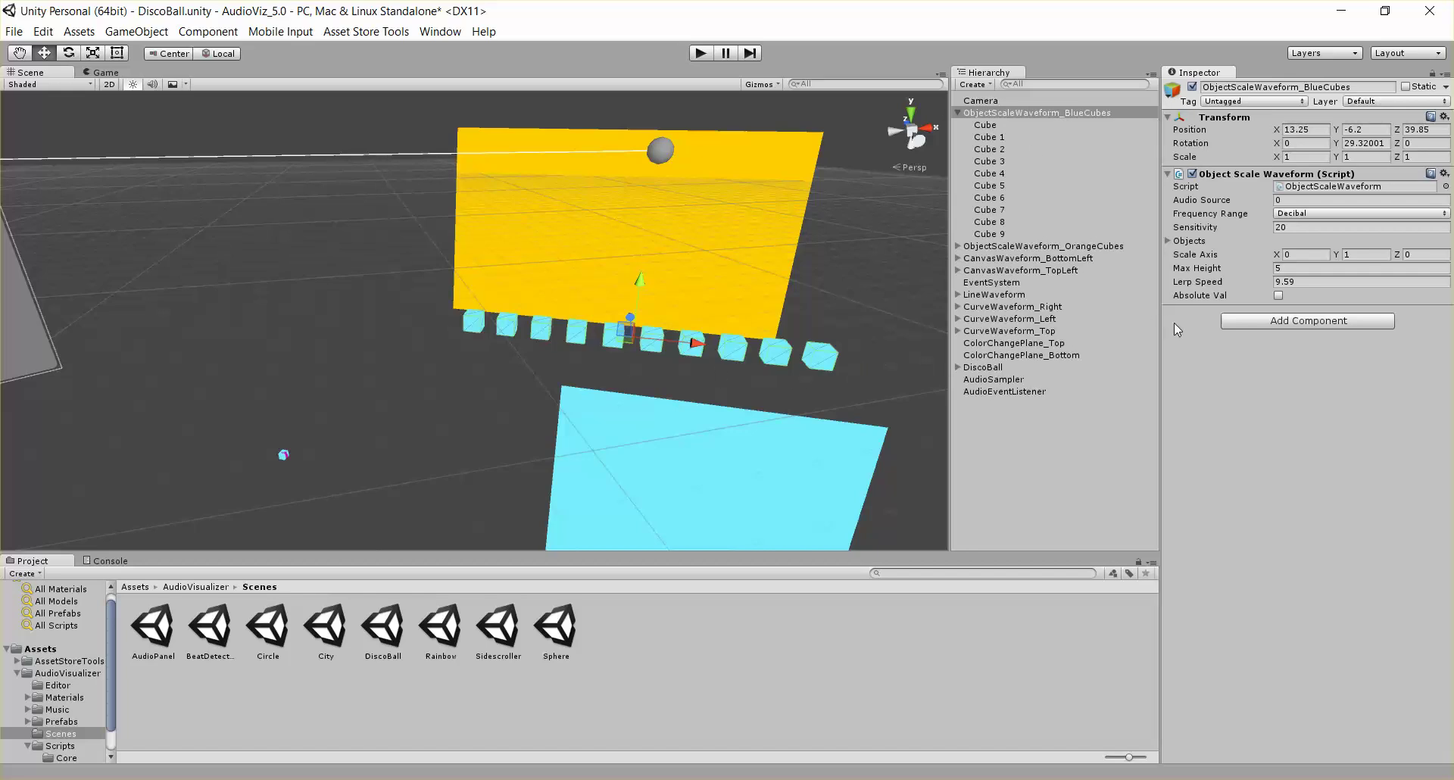
pyautogui.click(957, 112)
pyautogui.scroll(-5, 763, 285)
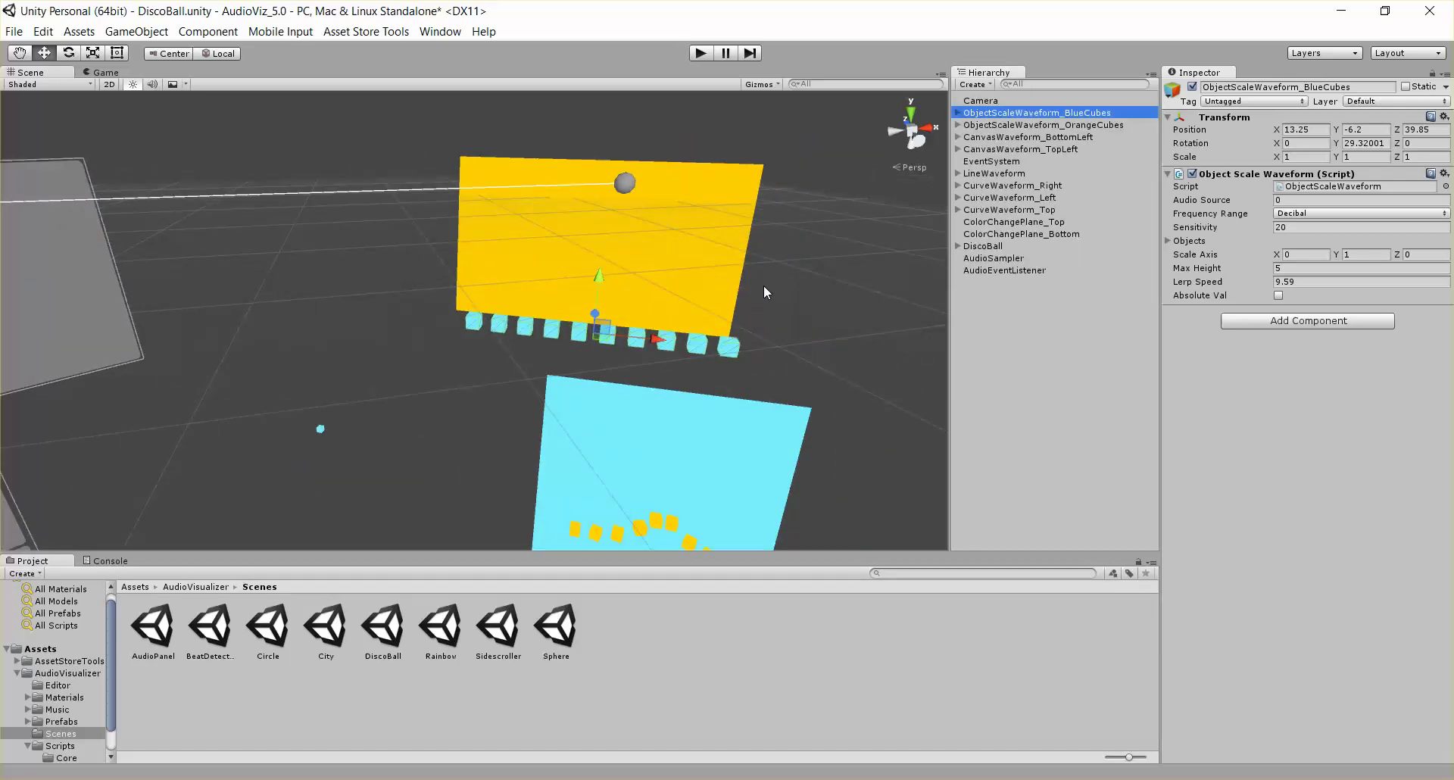
pyautogui.scroll(5, 702, 348)
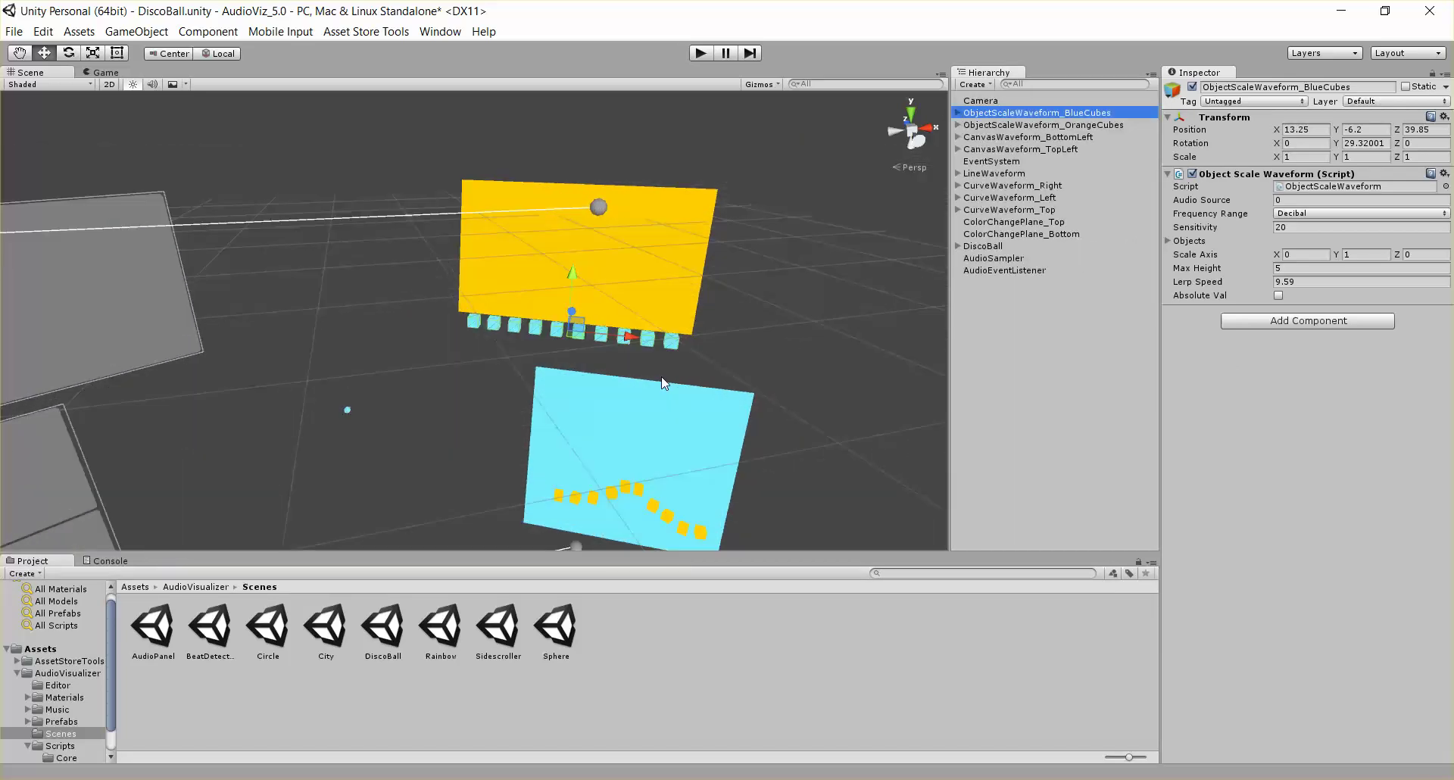
# Select the PositionObjects child of DiscoBall, frame it in the Scene view, and review its Object Sphere and Object Position Waveform settings
pyautogui.click(984, 246)
pyautogui.click(957, 246)
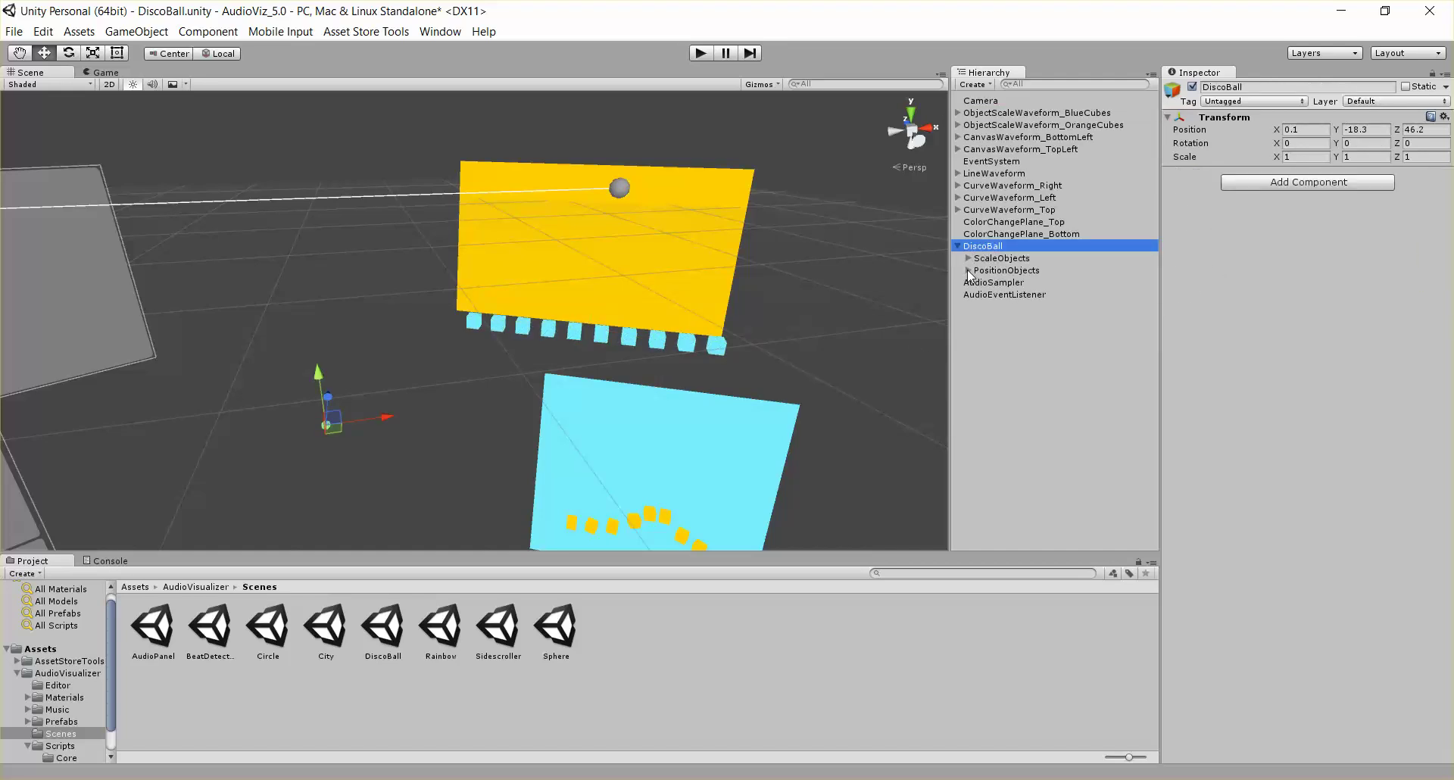
pyautogui.click(999, 271)
pyautogui.press('f')
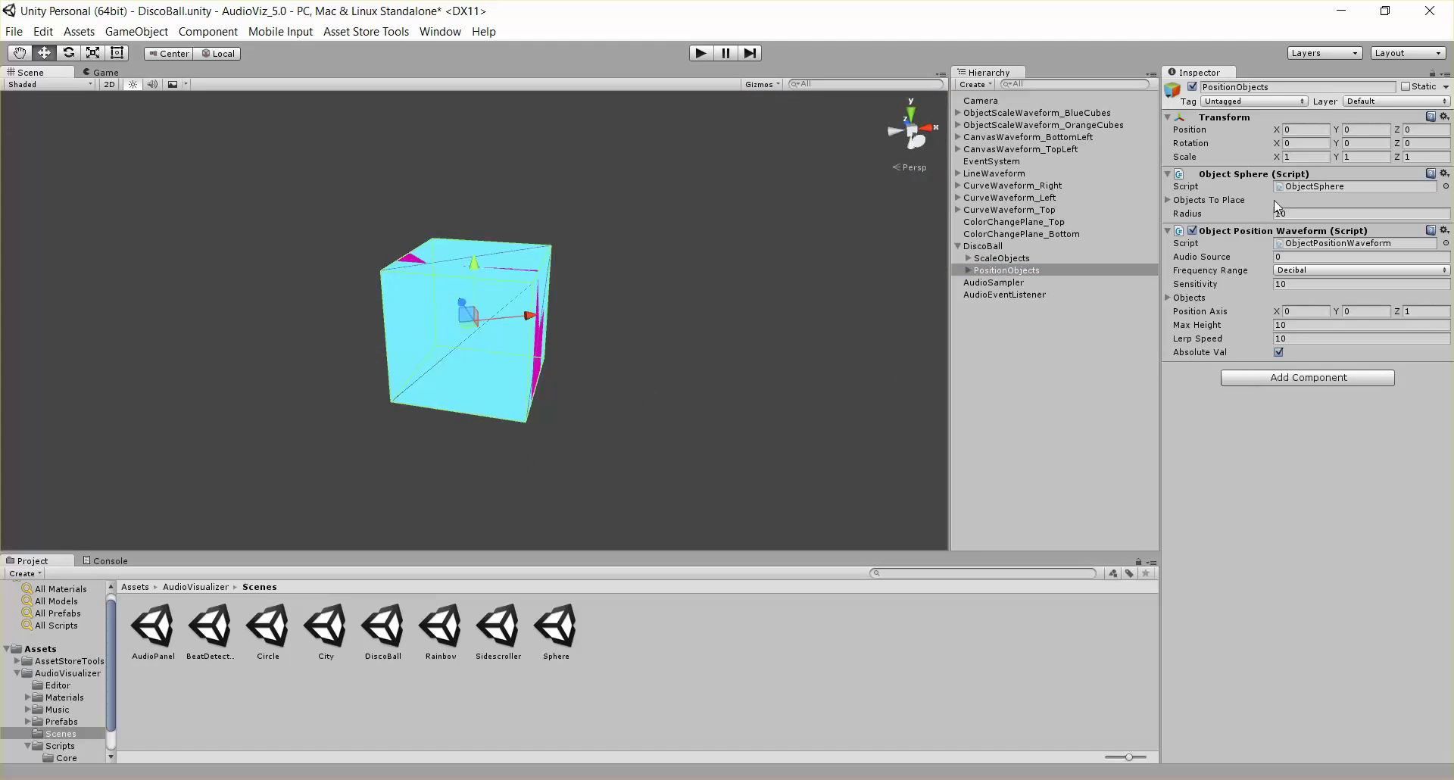
pyautogui.scroll(-5, 465, 338)
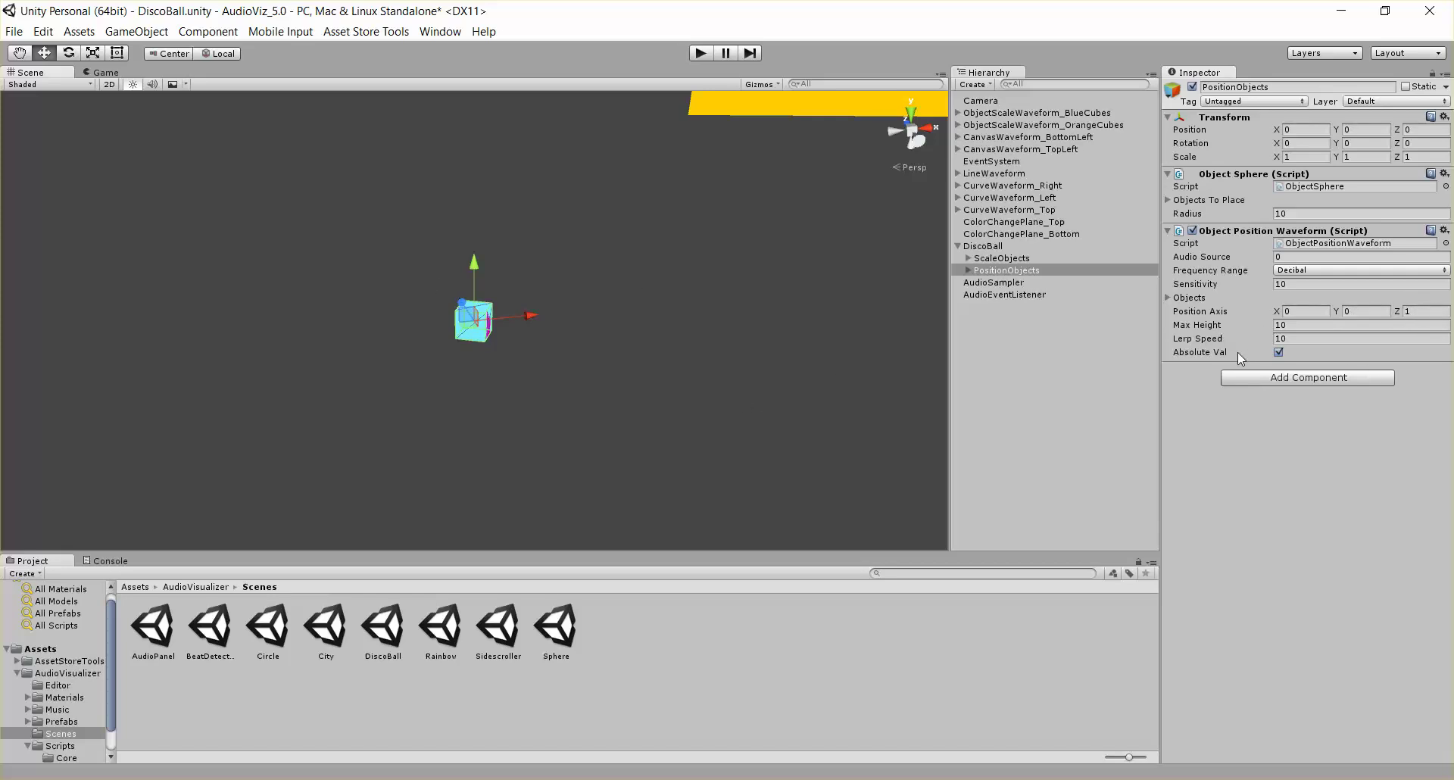
# Run the scene and observe the disco ball's moving cubes in the Scene view
pyautogui.click(698, 53)
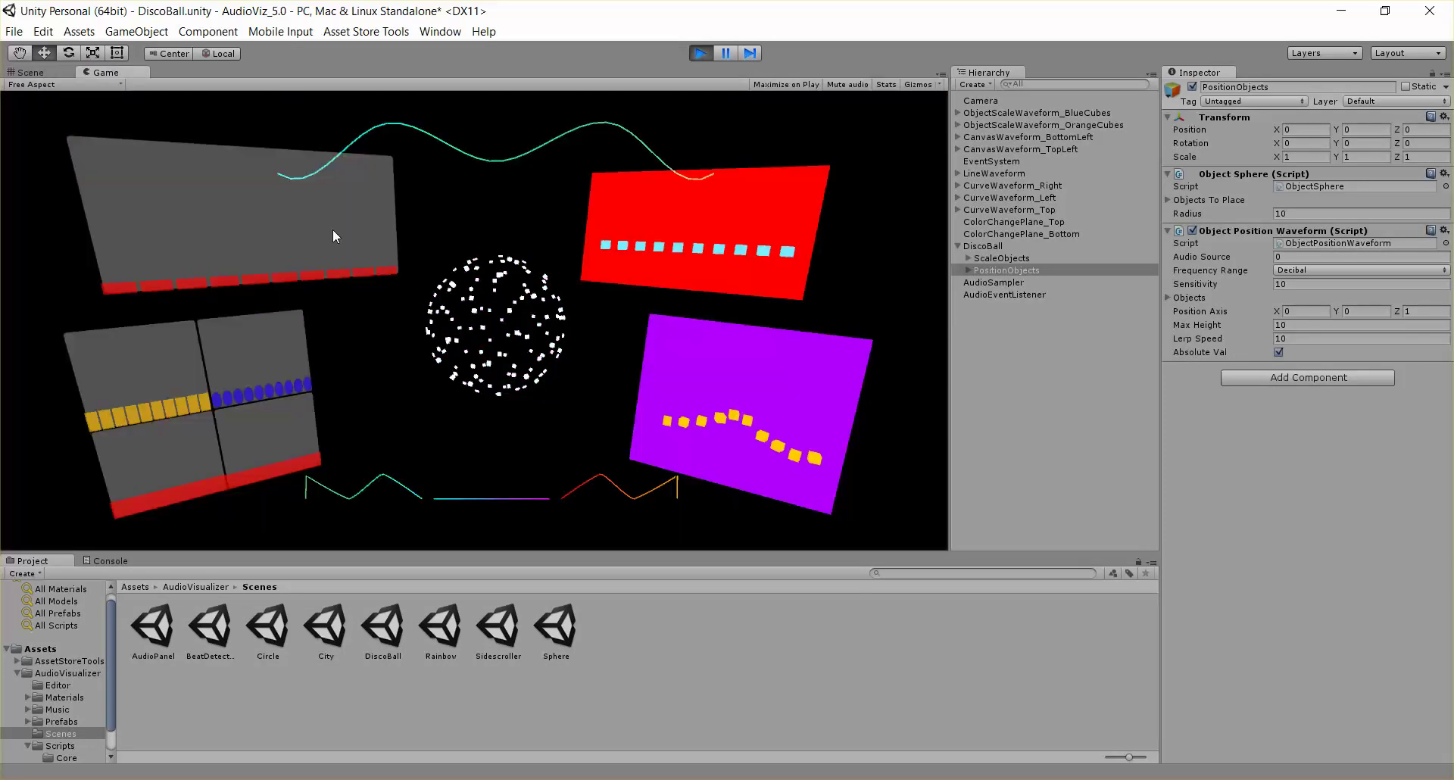
pyautogui.click(39, 71)
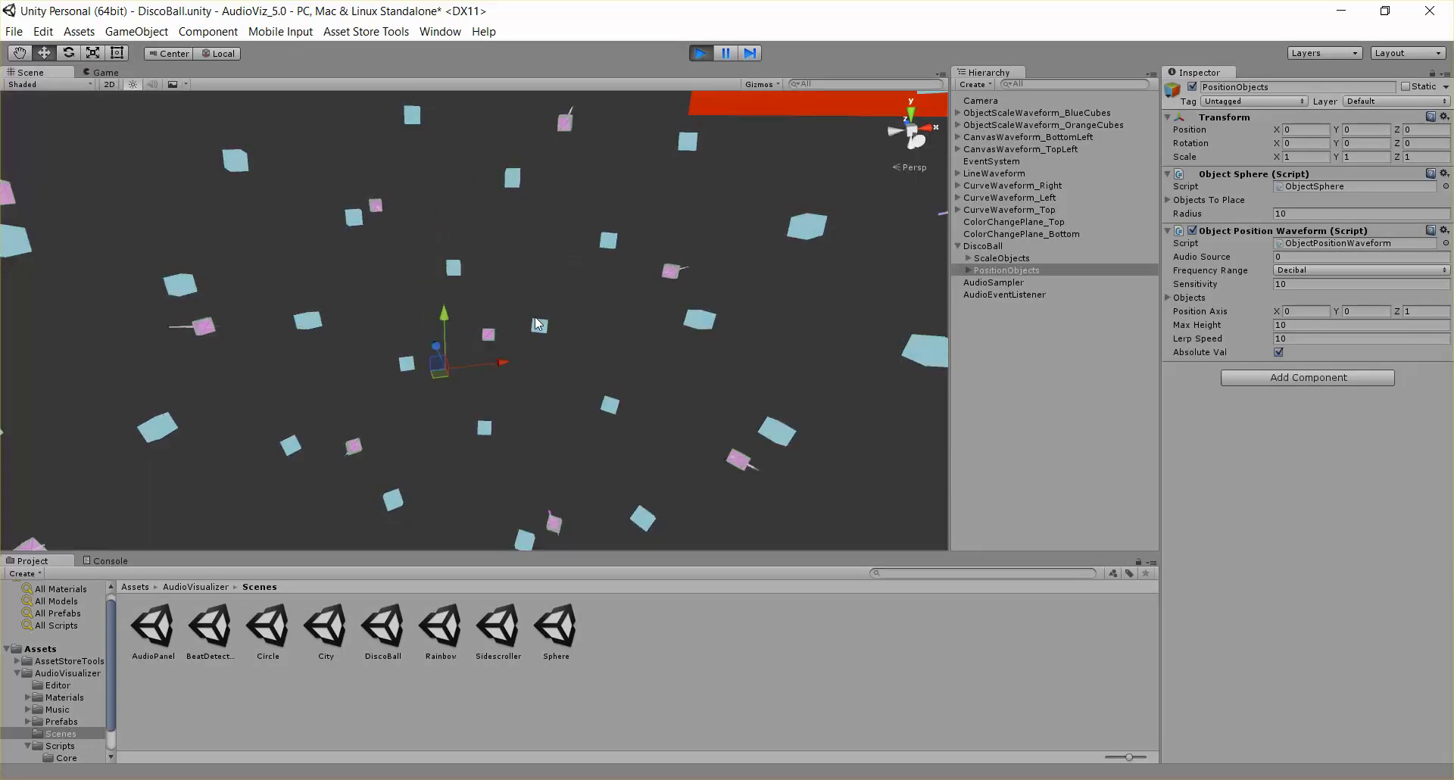
pyautogui.scroll(-5, 547, 305)
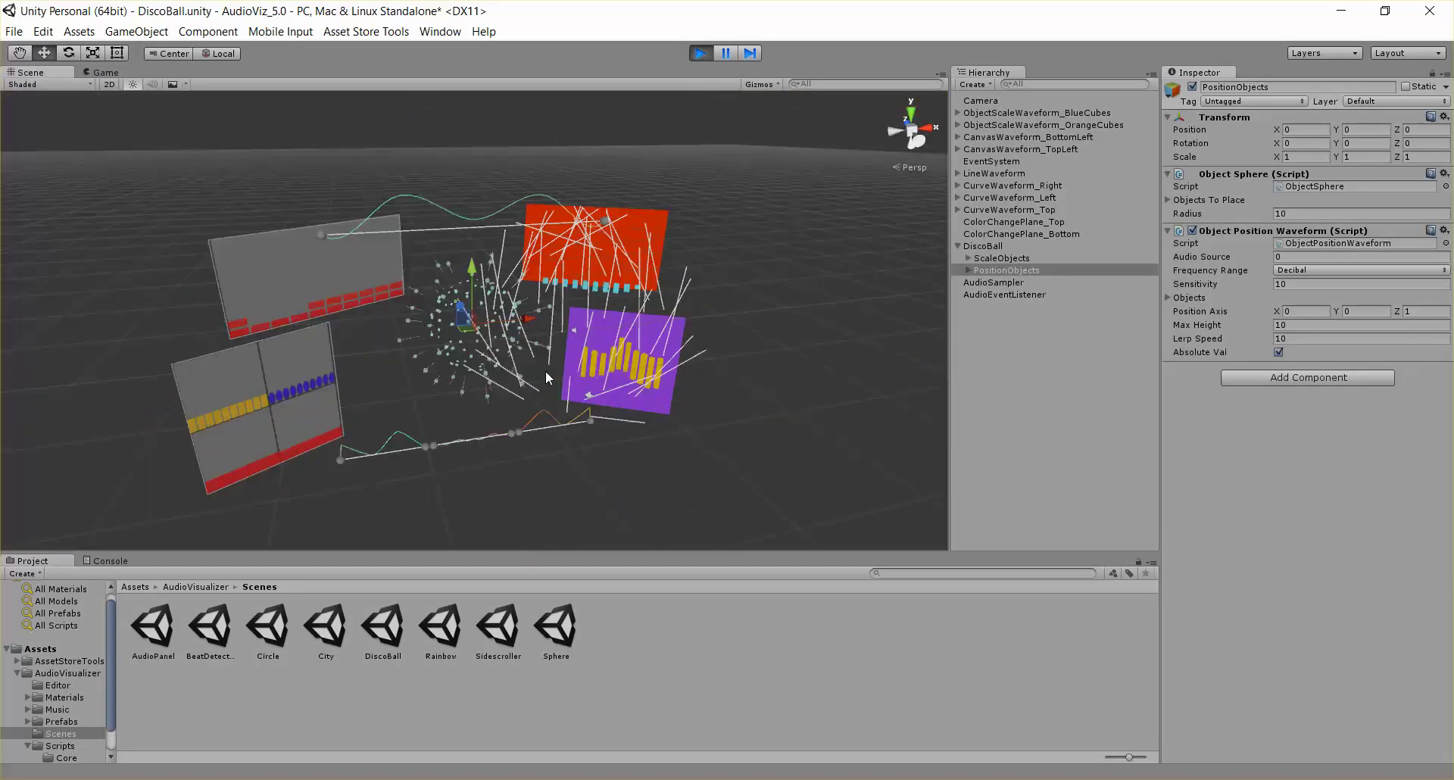
pyautogui.press('w')
pyautogui.moveTo(546, 370); pyautogui.dragTo(381, 245, button='right')
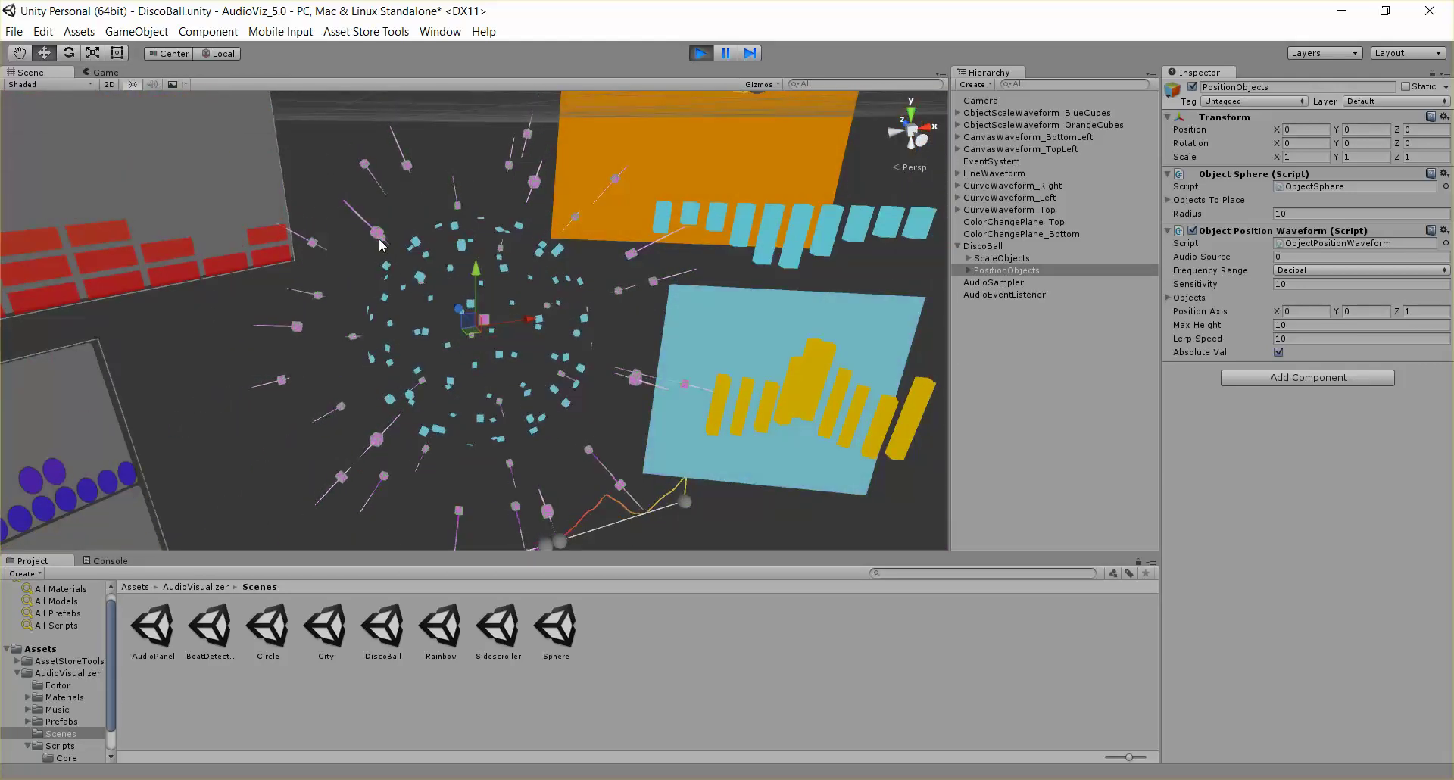
# Examine the Color Change and Trail Renderer components of the first discoCube under PositionObjects
pyautogui.click(969, 270)
pyautogui.click(1005, 282)
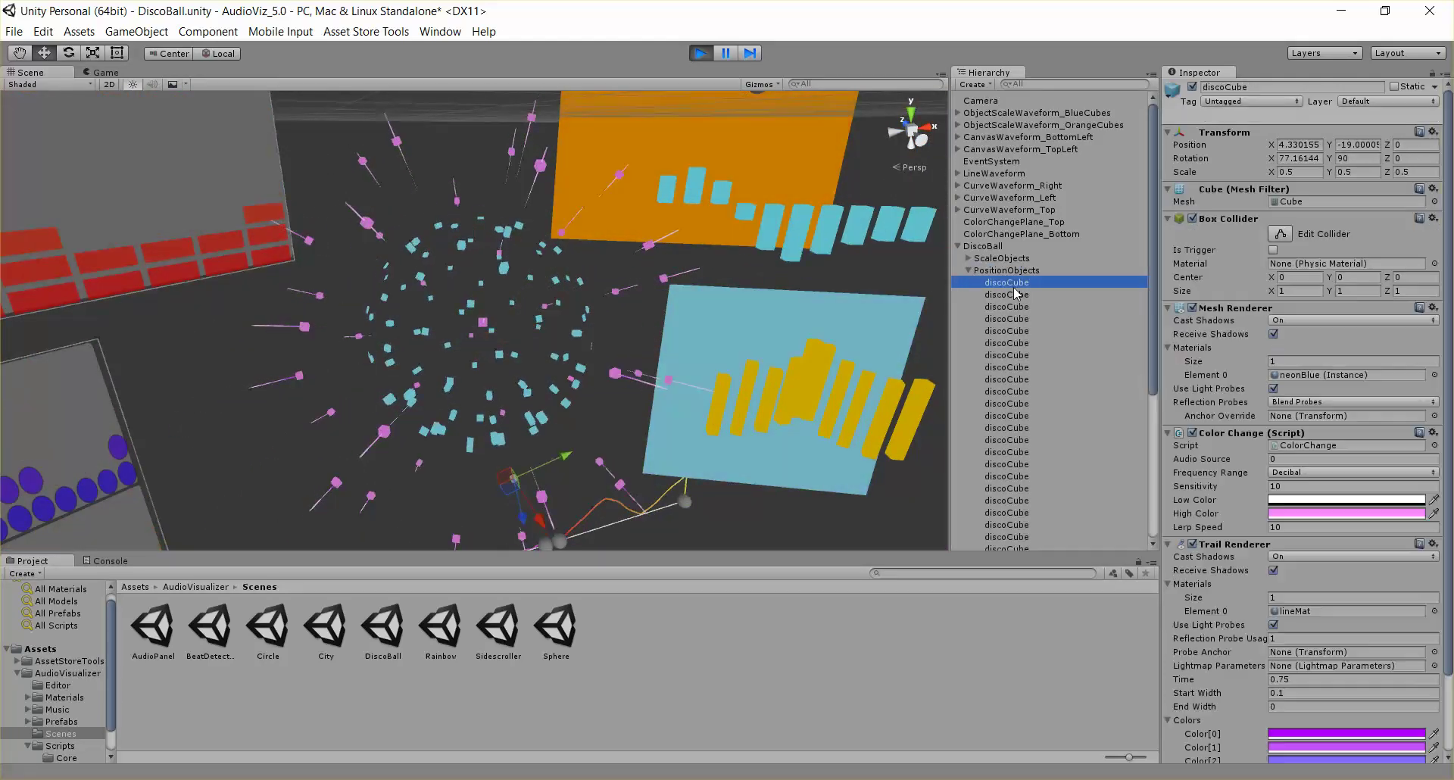
pyautogui.scroll(-3, 1322, 630)
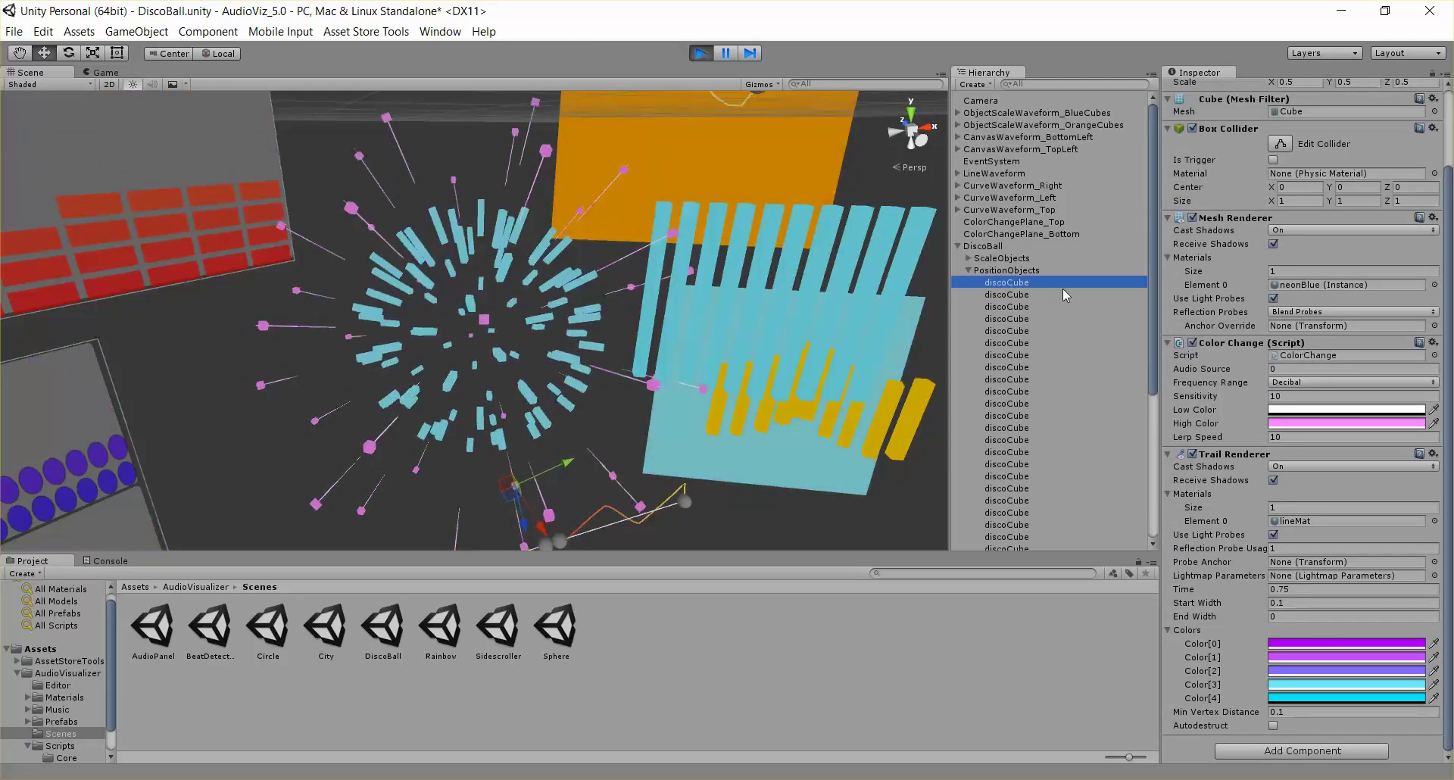
# Review the Objects list of PositionObjects' Object Position Waveform script against its discoCube children, and collapse the list
pyautogui.click(1043, 271)
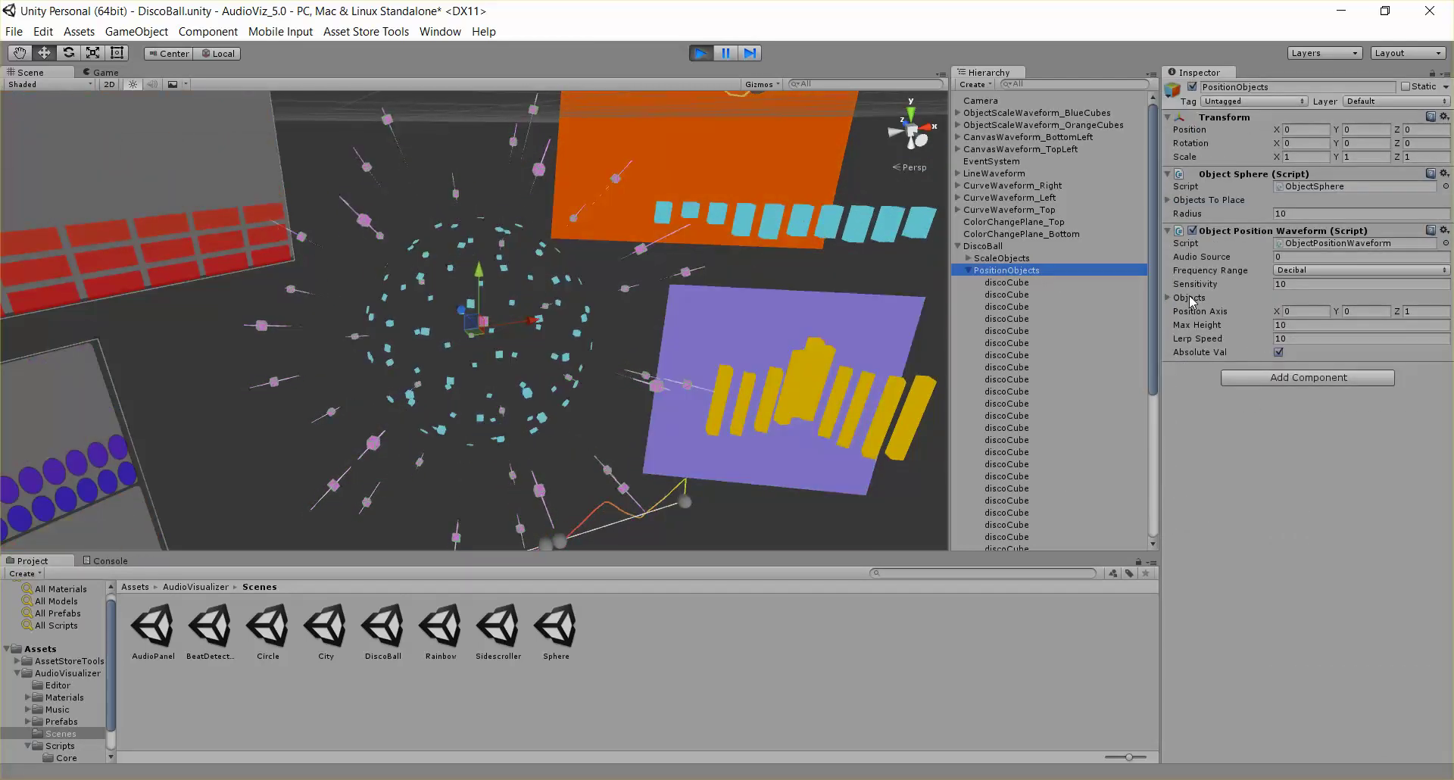
pyautogui.click(1168, 297)
pyautogui.scroll(-5, 1027, 317)
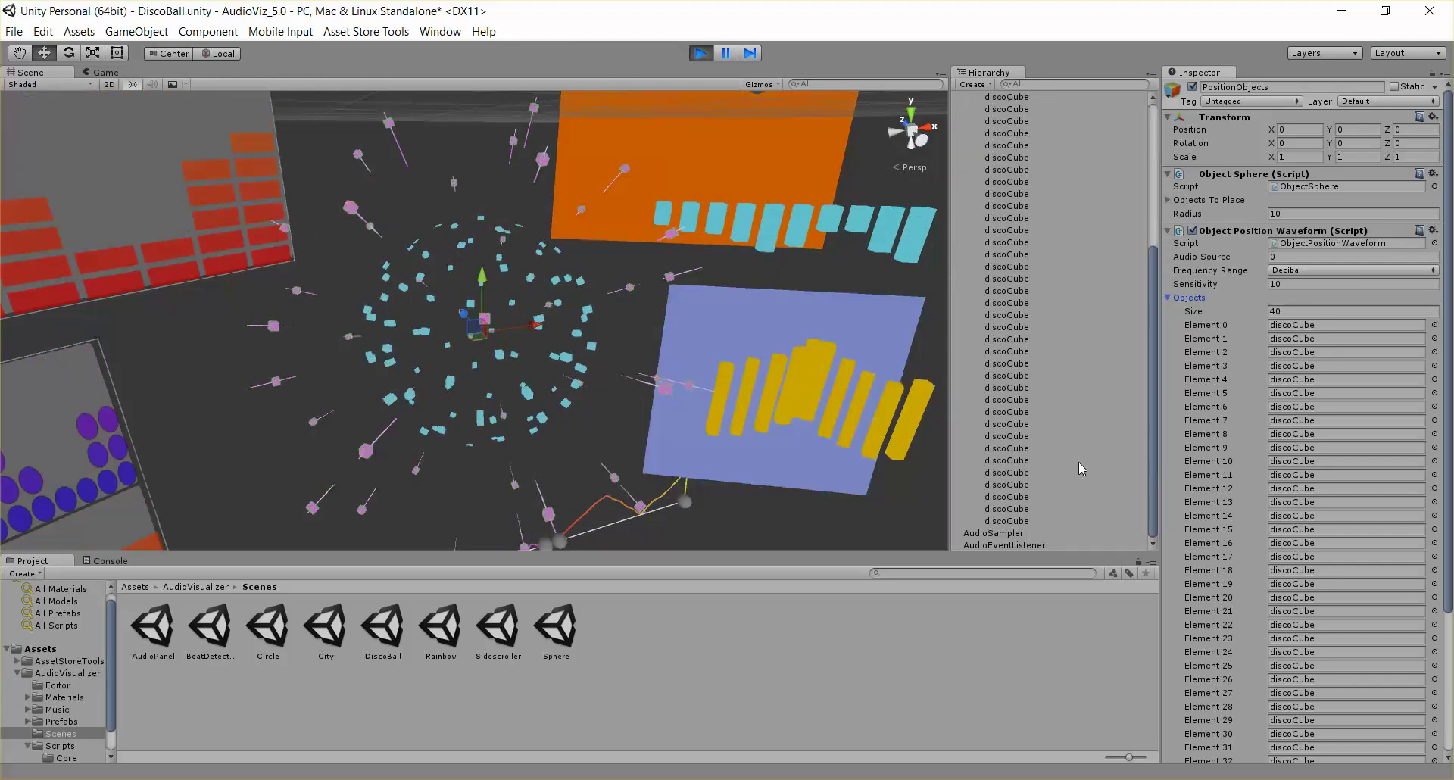
pyautogui.scroll(-5, 1272, 378)
pyautogui.scroll(3, 1287, 454)
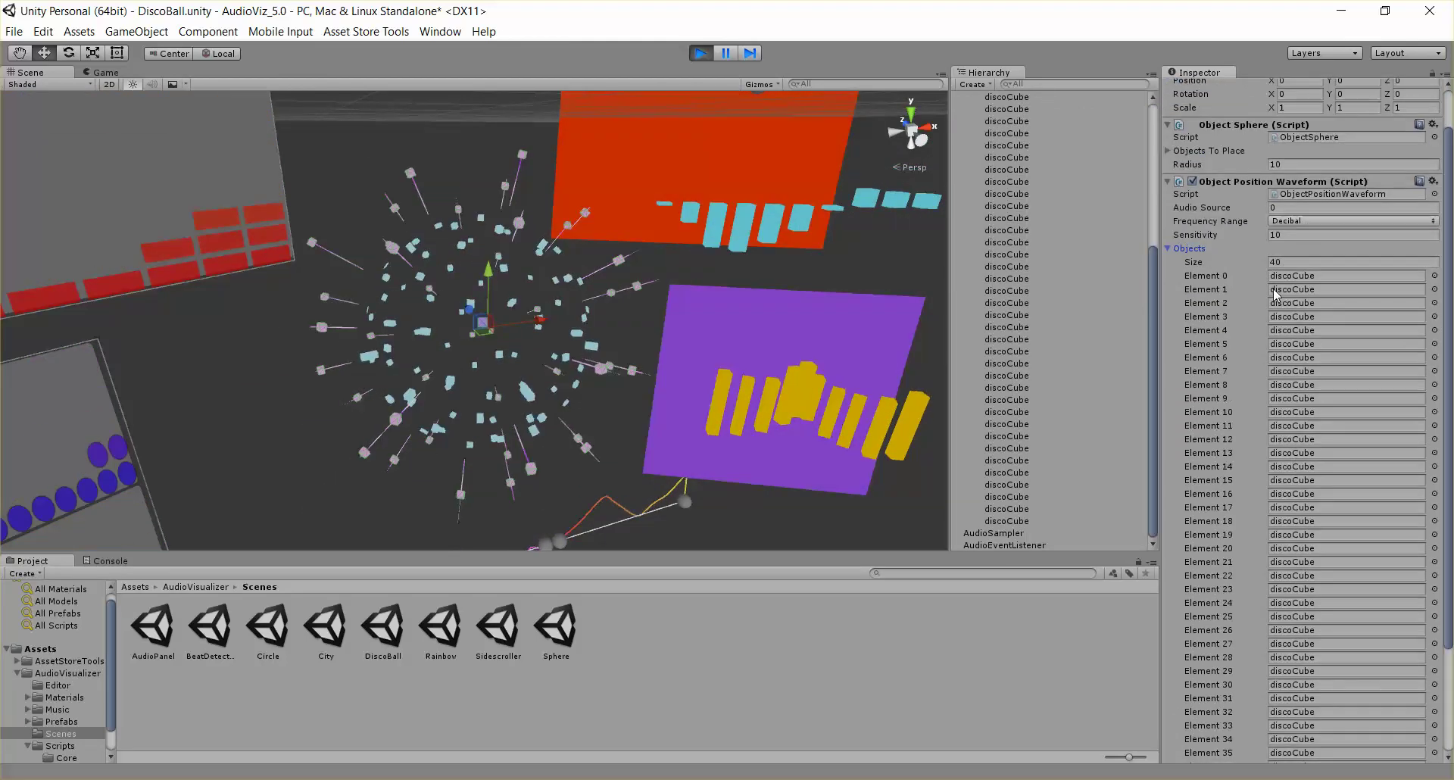
pyautogui.click(1191, 252)
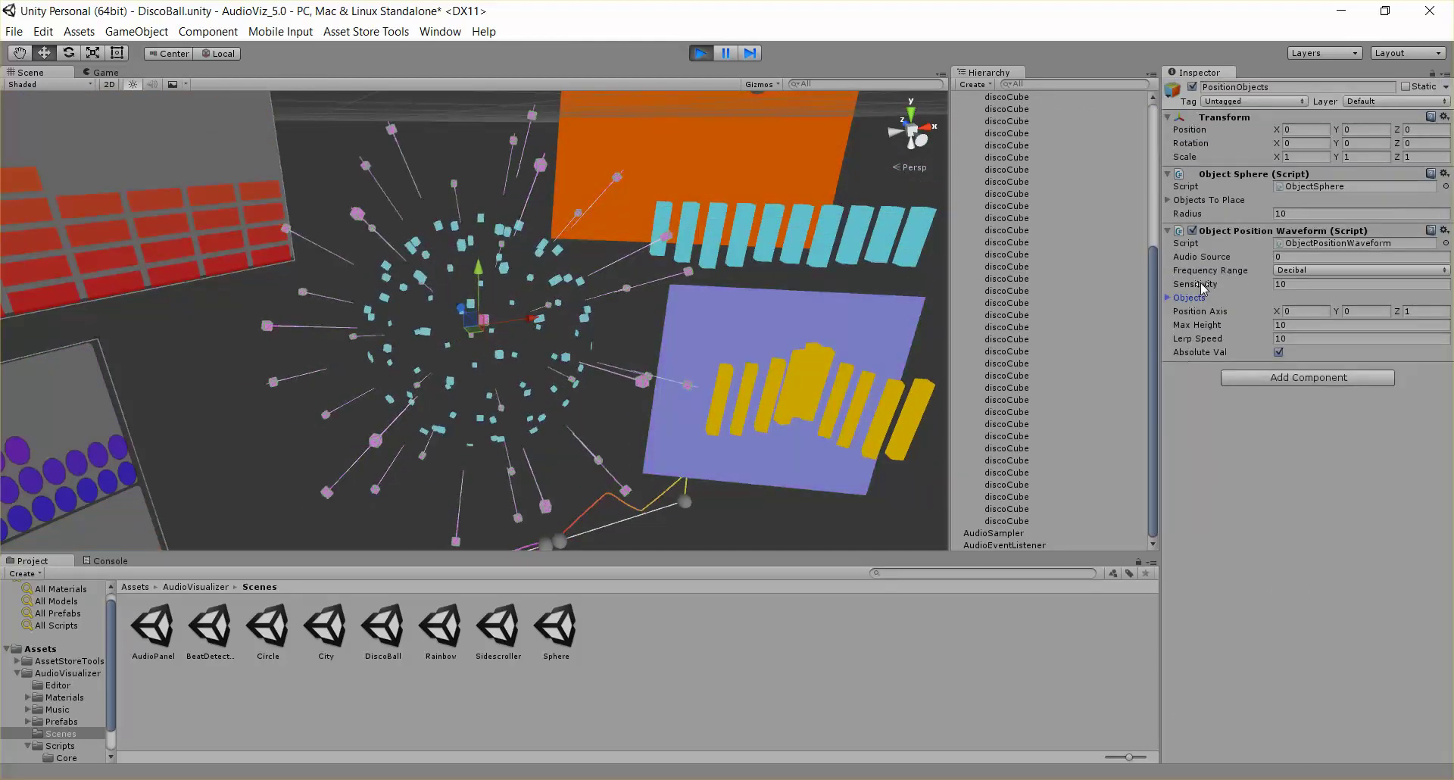
# Try a Sensitivity of 76.15 on PositionObjects' Object Position Waveform during playback and reset it to 10
pyautogui.moveTo(1204, 284); pyautogui.dragTo(1438, 277)
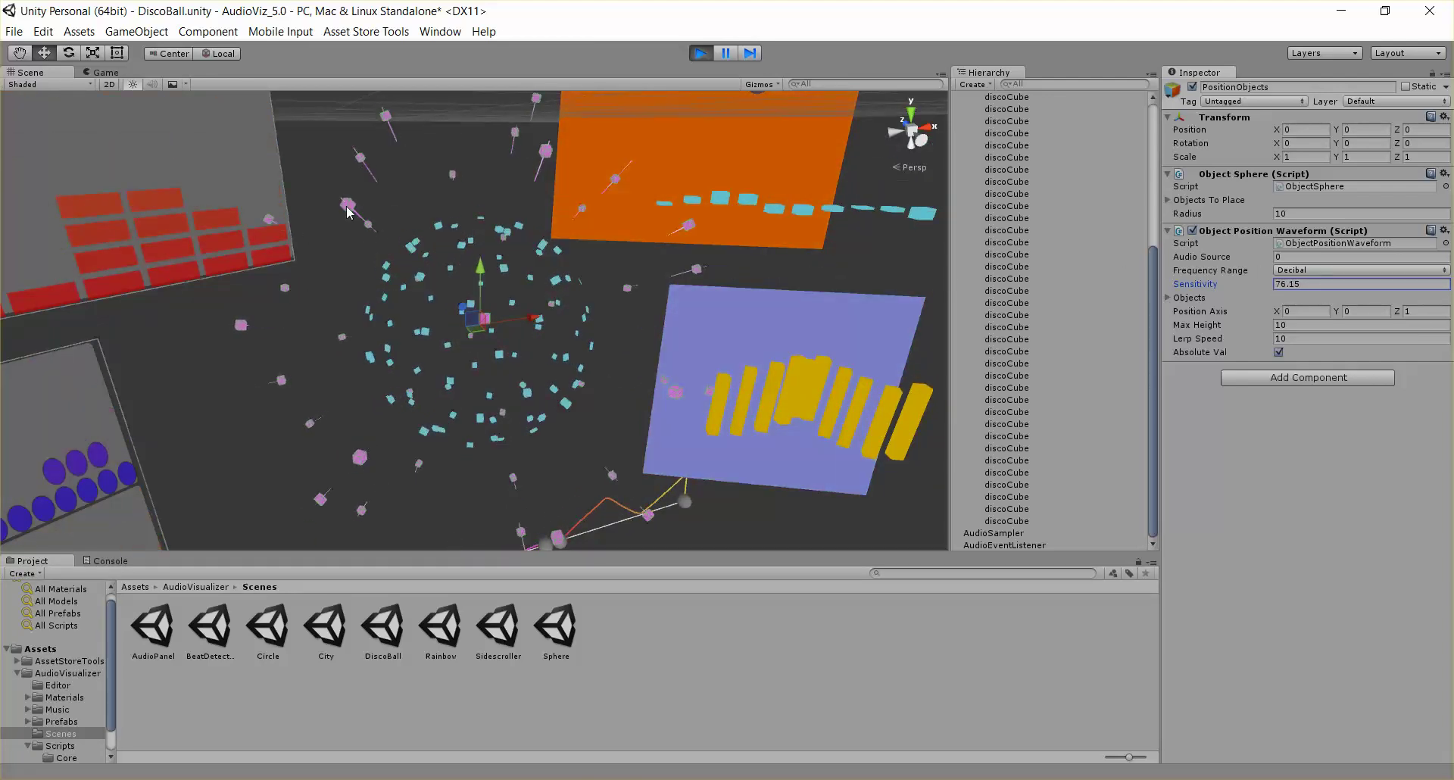
pyautogui.click(1340, 283)
pyautogui.write('10')
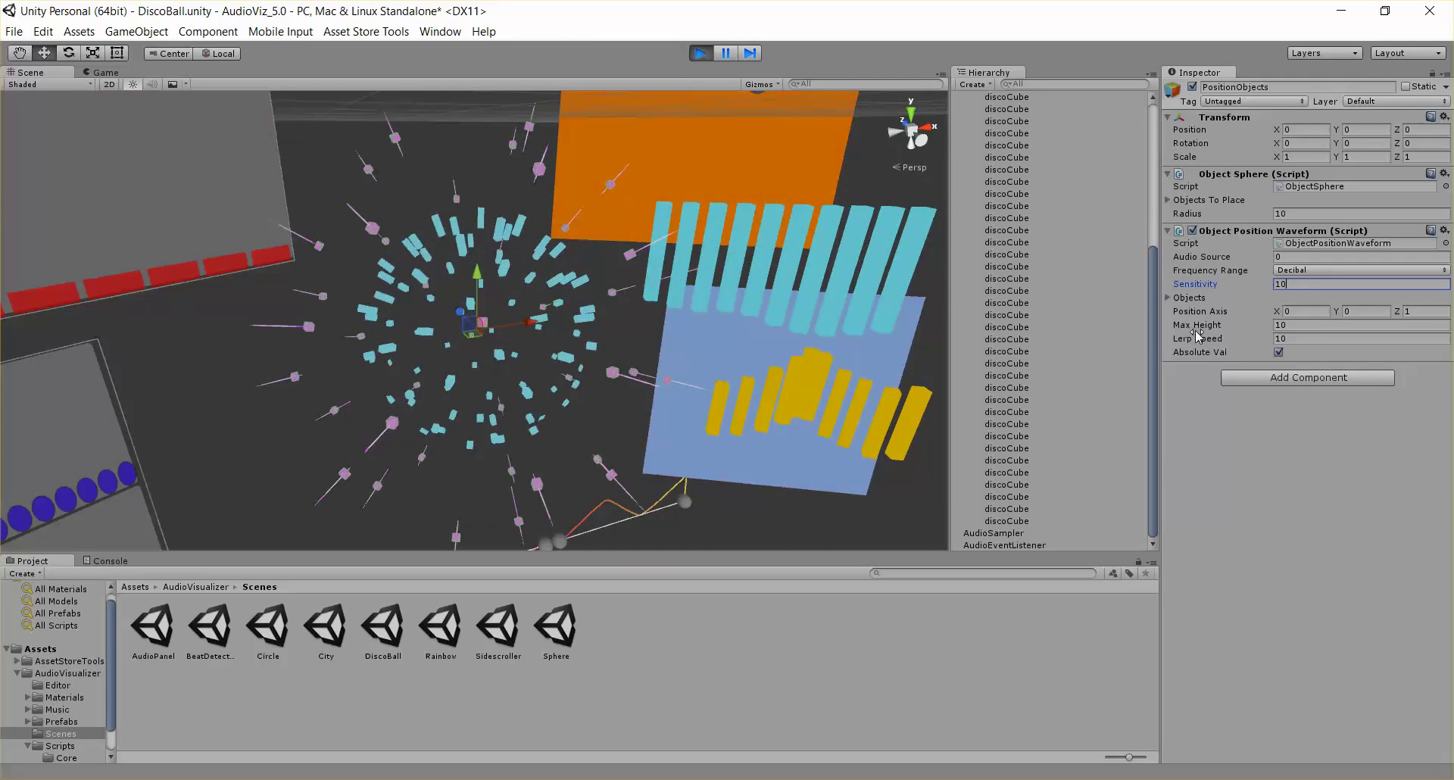
# Adjust PositionObjects' Max Height to 9.52 during playback, and toggle Absolute Val off and back on
pyautogui.click(1402, 325)
pyautogui.write('33.37')
pyautogui.moveTo(1407, 338); pyautogui.dragTo(1200, 347)
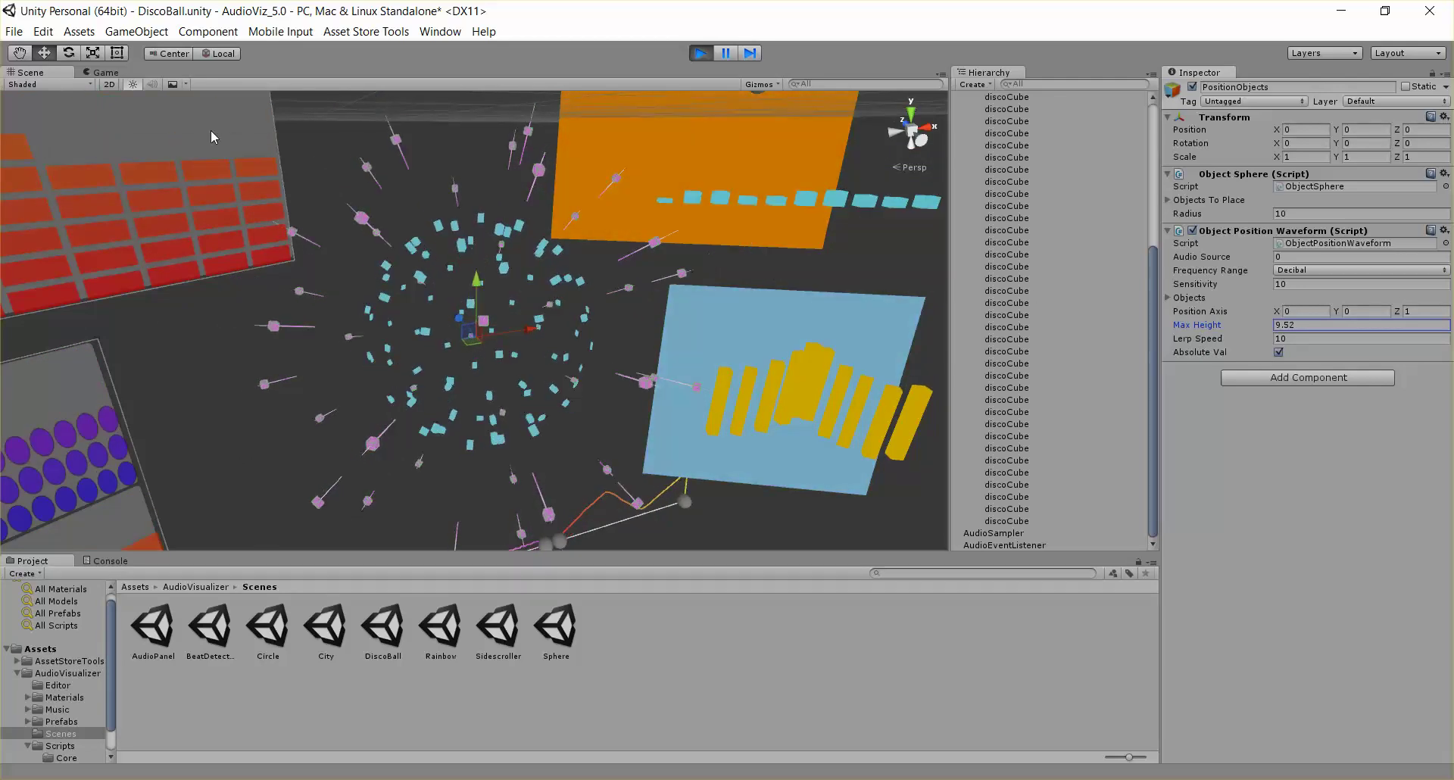
pyautogui.click(1279, 352)
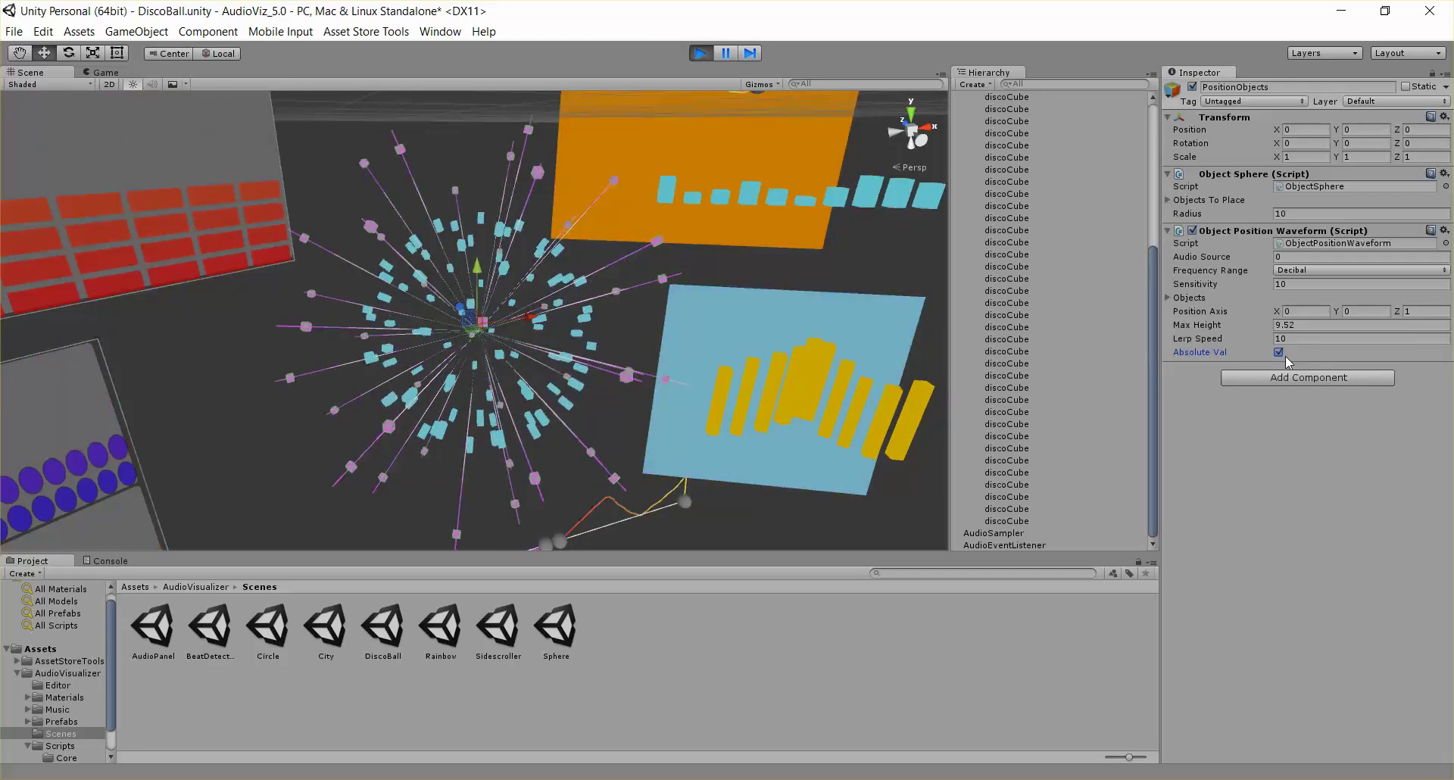
pyautogui.click(1278, 352)
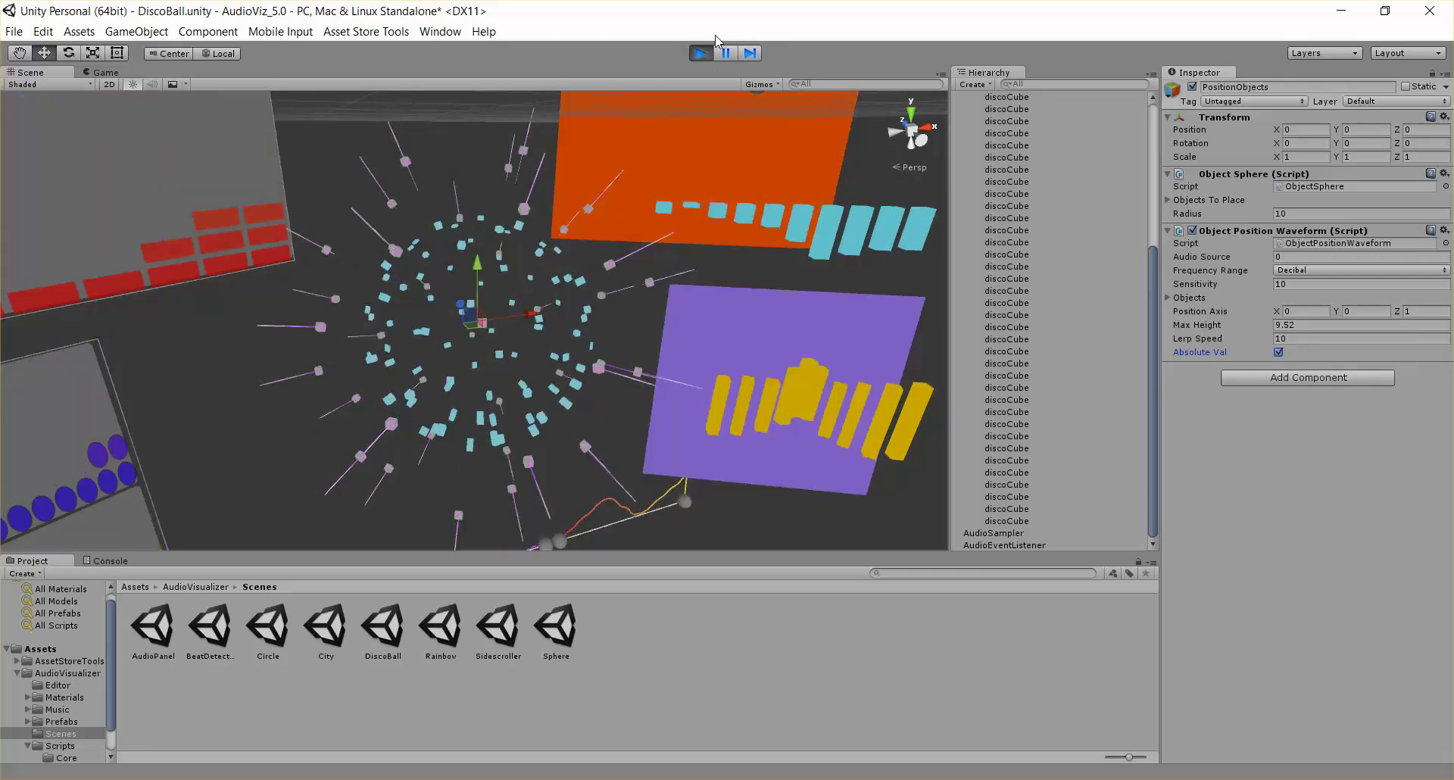
# Stop playback and collapse the PositionObjects group in the scene hierarchy
pyautogui.click(702, 54)
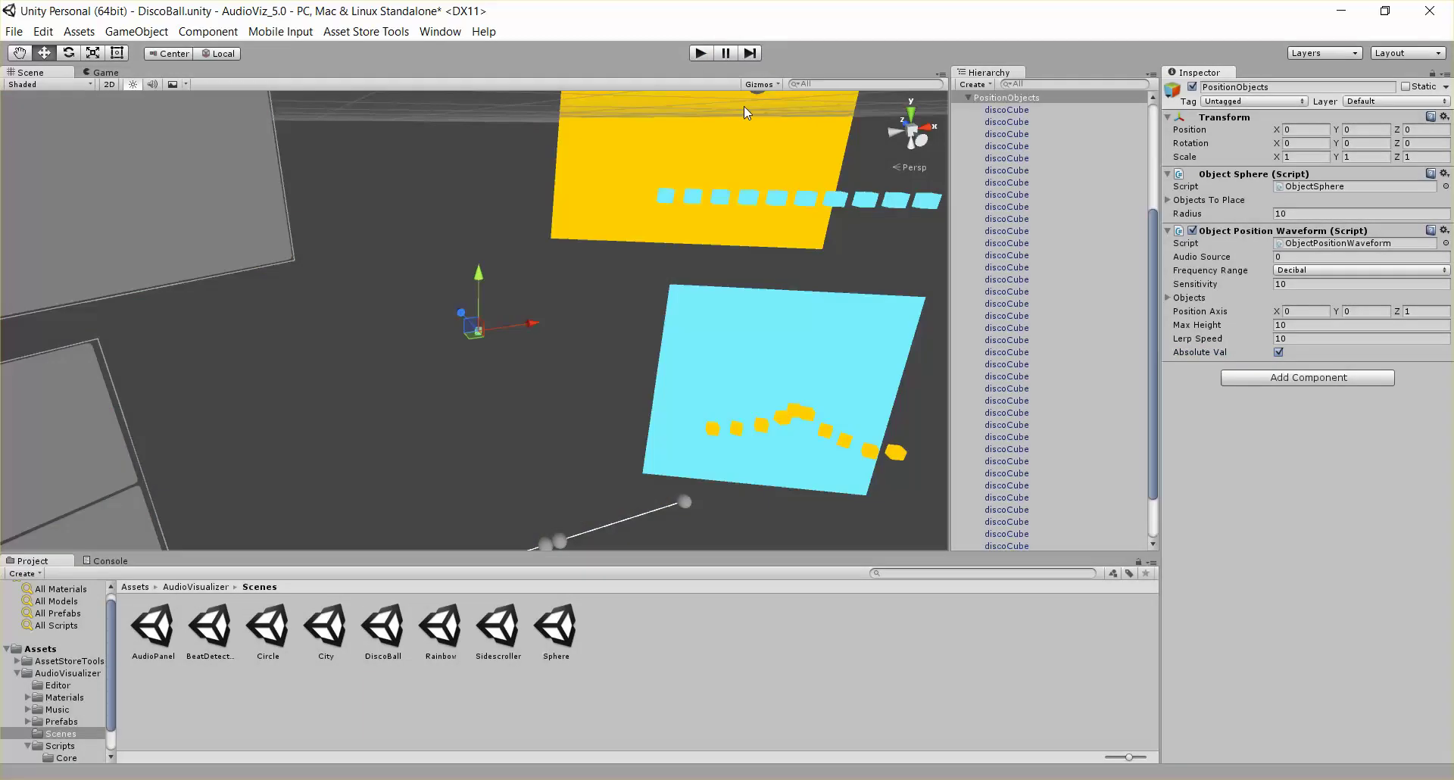
pyautogui.scroll(-5, 803, 356)
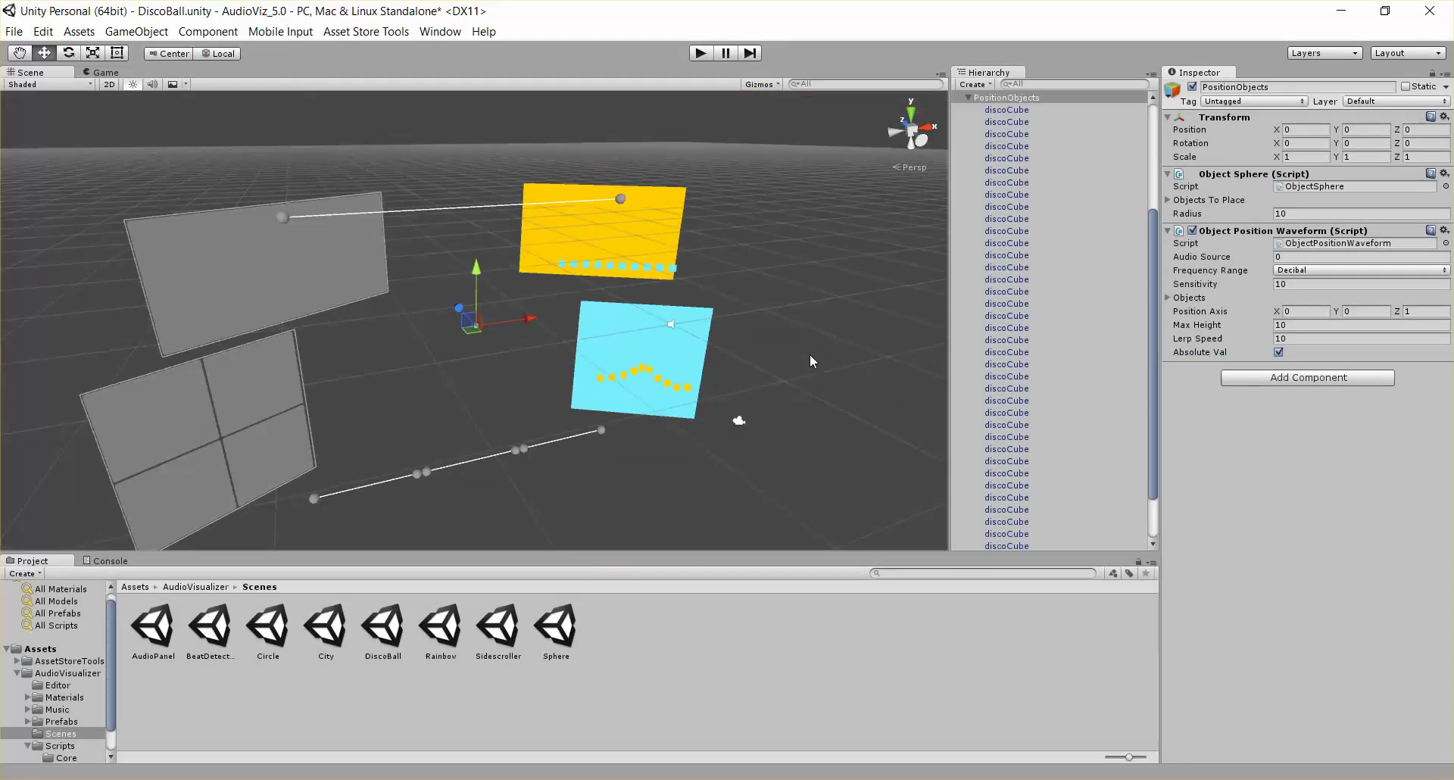
pyautogui.click(967, 97)
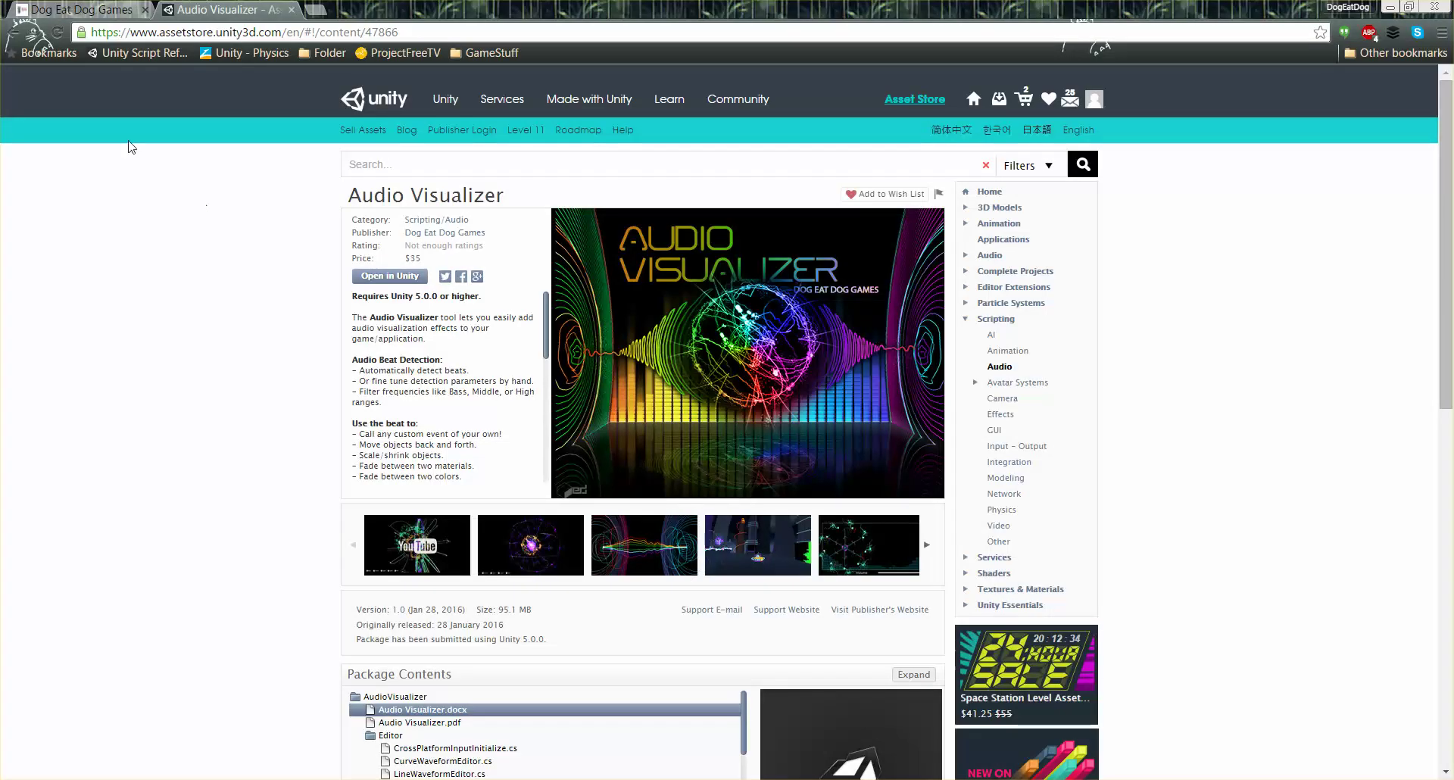
# Visit the Support page of the Dog Eat Dog Games website in the browser and return to the Audio Visualizer Asset Store page
pyautogui.click(76, 9)
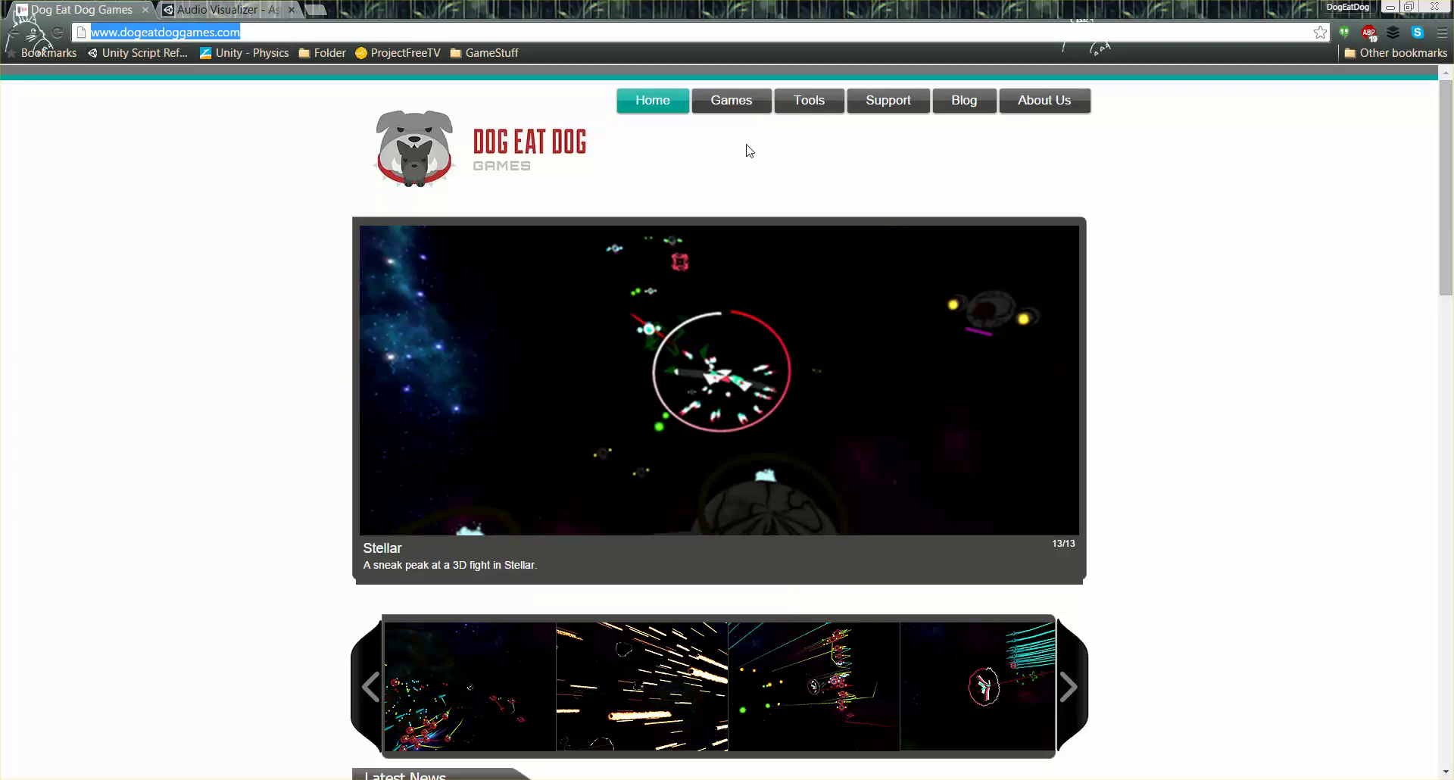
pyautogui.moveTo(828, 103)
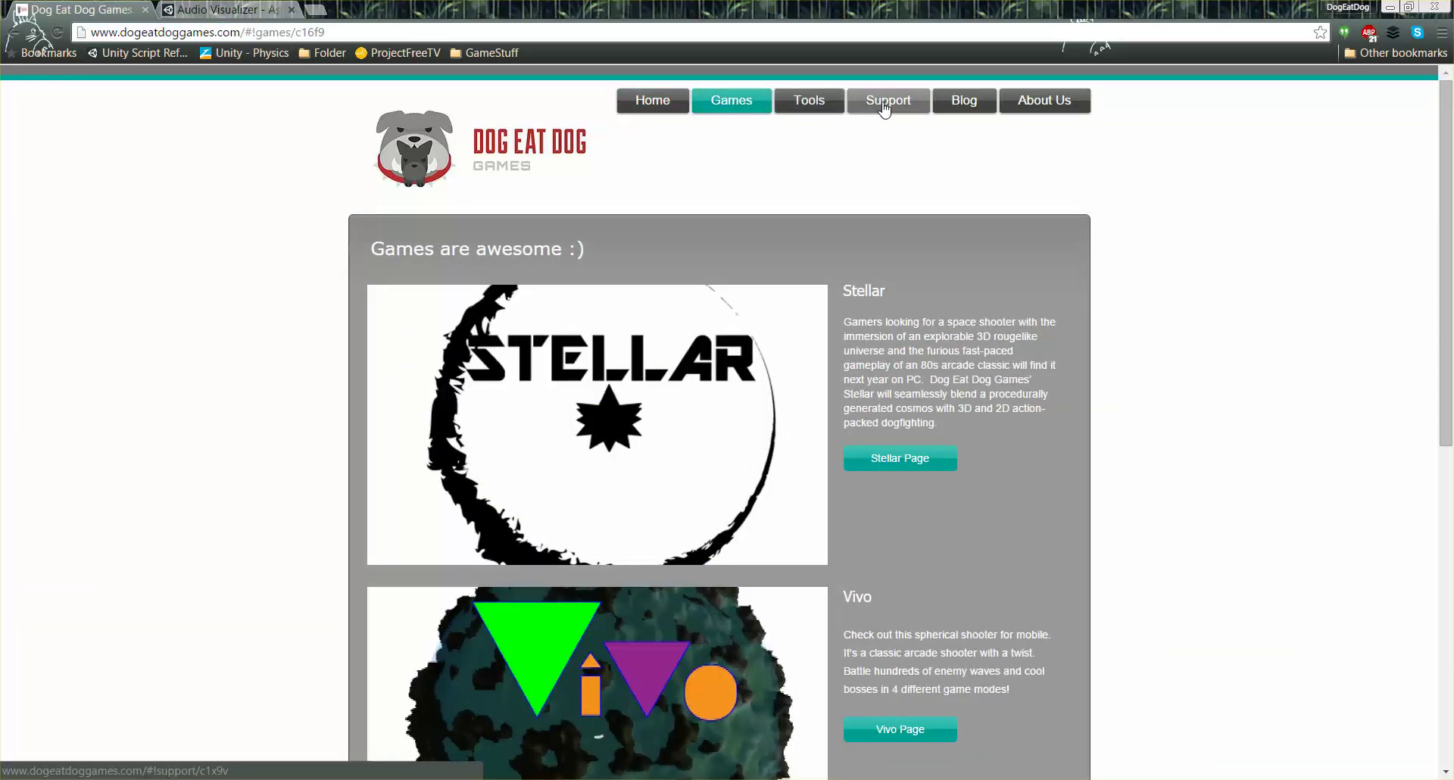
pyautogui.click(885, 108)
pyautogui.hotkey('ctrl', 'Tab')
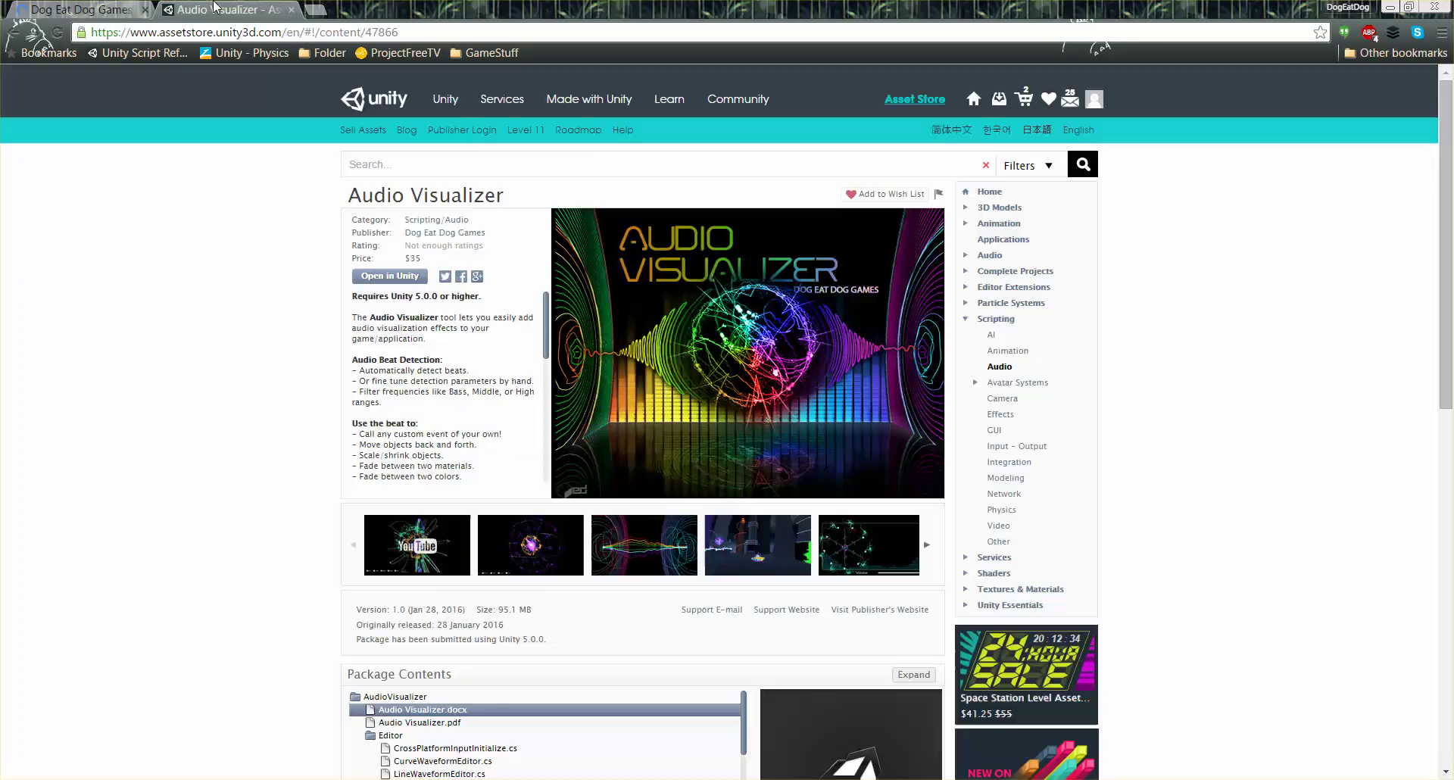